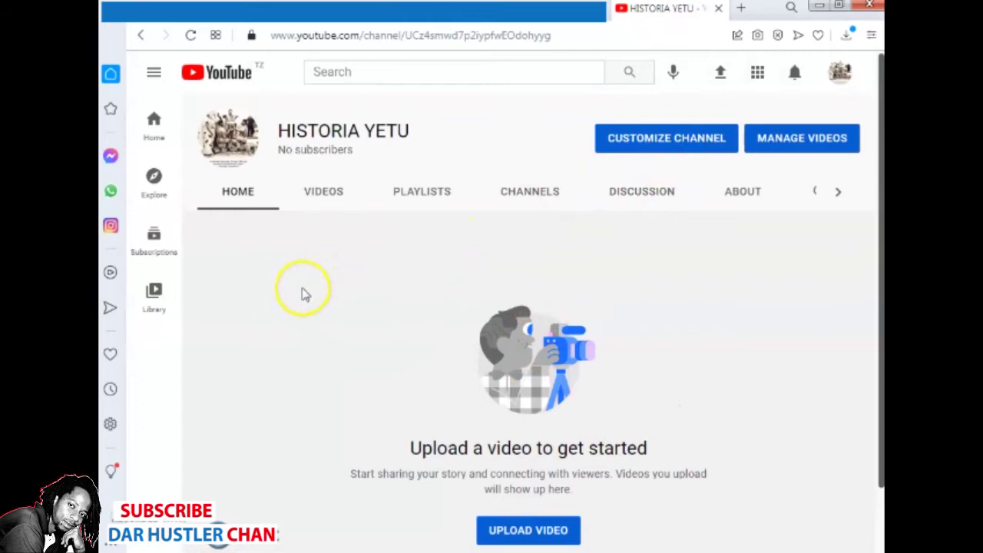
Step: Open the YouTube account settings and go to the channel status and features of HISTORIA YETU
{"action": "left_click", "coordinate": [153, 71]}
{"action": "scroll", "coordinate": [168, 143], "scroll_direction": "down", "scroll_amount": 5}
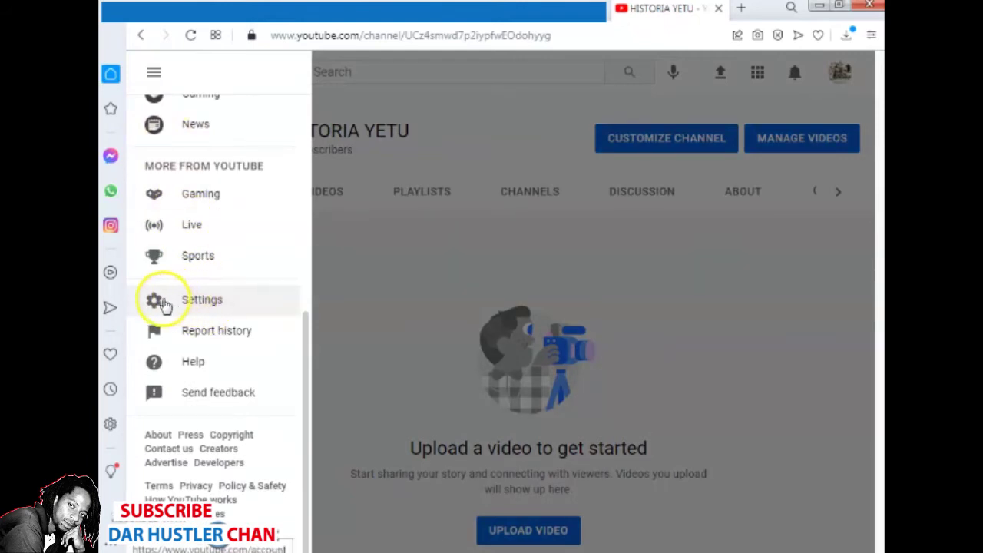
{"action": "left_click", "coordinate": [195, 300]}
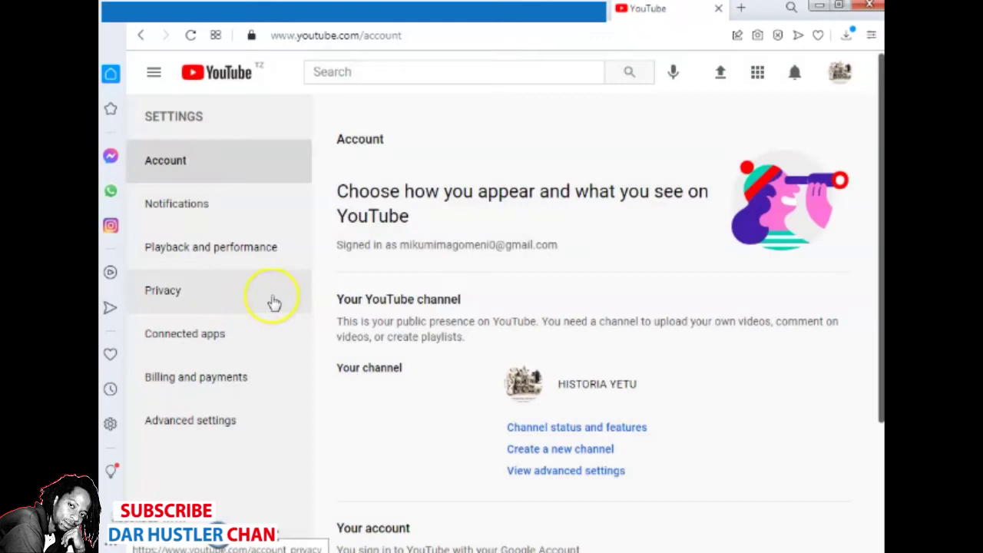
{"action": "scroll", "coordinate": [519, 240], "scroll_direction": "down", "scroll_amount": 2}
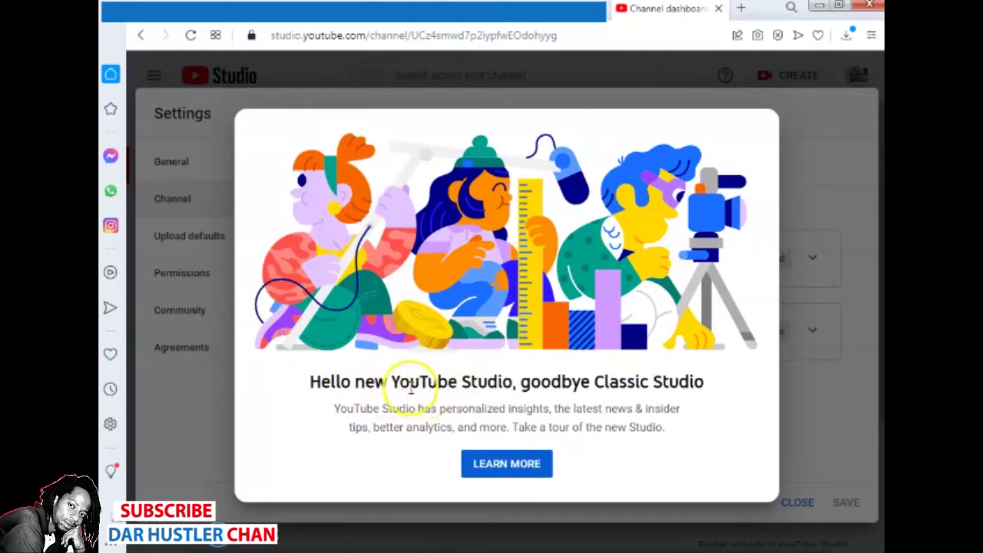
Step: Dismiss the welcome message introducing the new YouTube Studio
{"action": "left_click_drag", "start_coordinate": [311, 381], "coordinate": [707, 427]}
{"action": "left_click", "coordinate": [738, 409]}
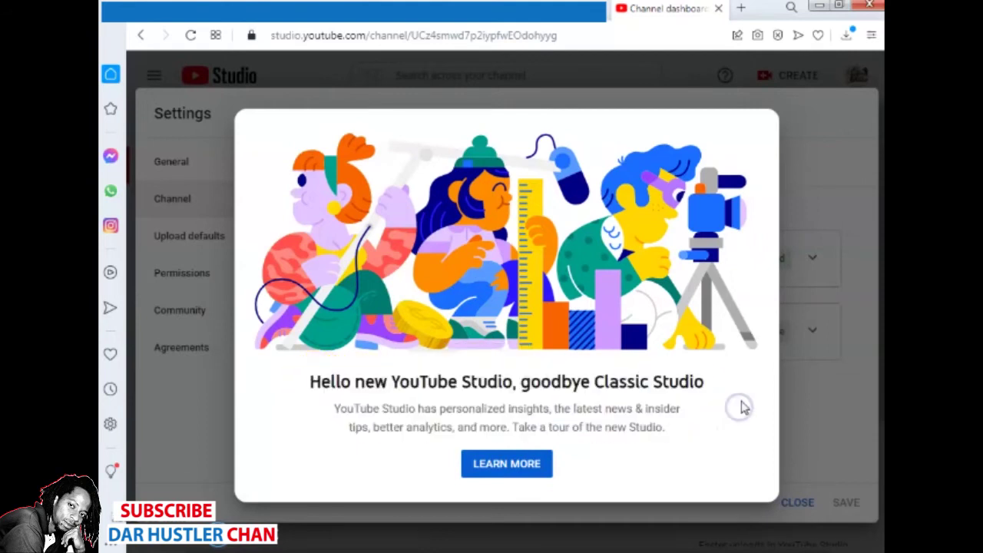
{"action": "left_click", "coordinate": [877, 428]}
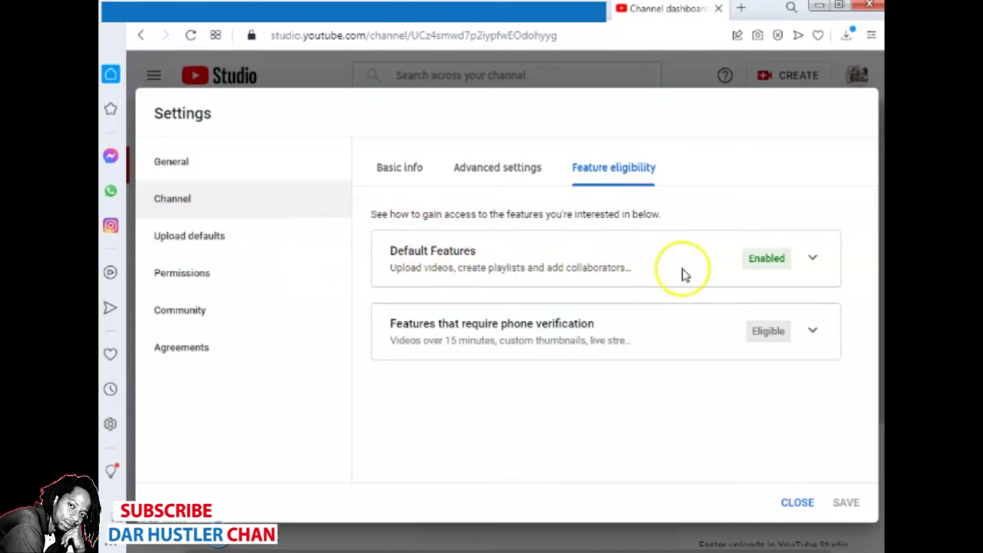
Step: Set the channel's country of residence to Tanzania in its basic info
{"action": "left_click", "coordinate": [393, 177]}
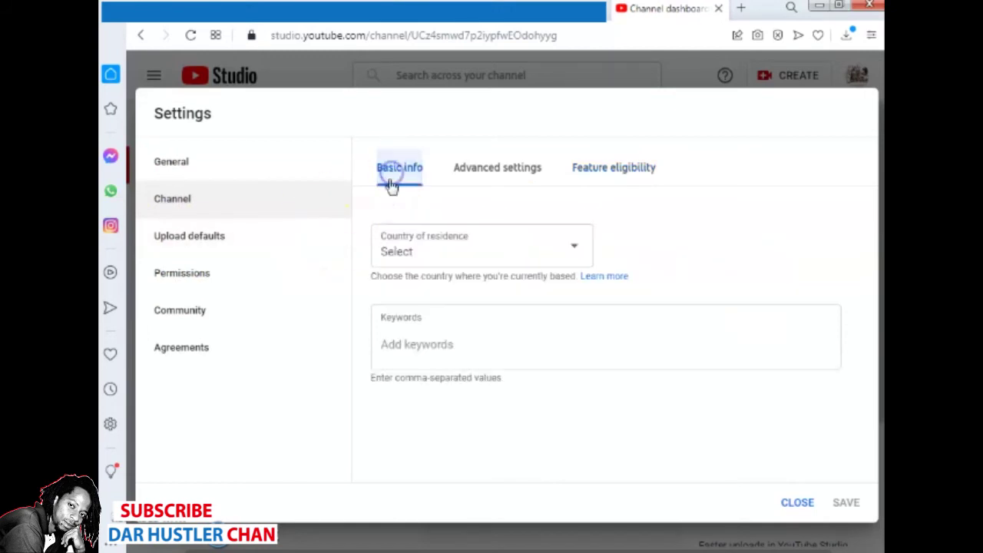
{"action": "left_click", "coordinate": [563, 253]}
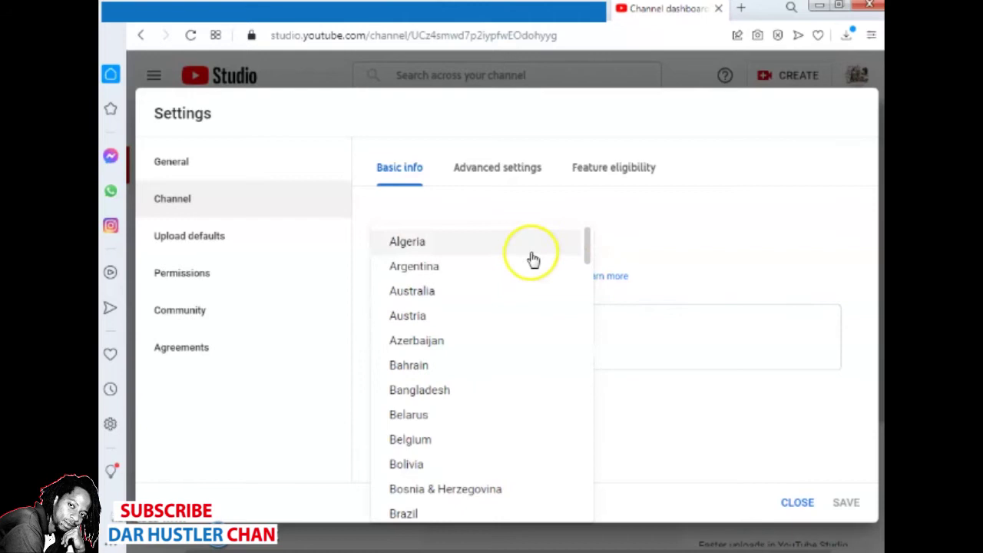
{"action": "left_click_drag", "start_coordinate": [585, 241], "coordinate": [579, 469]}
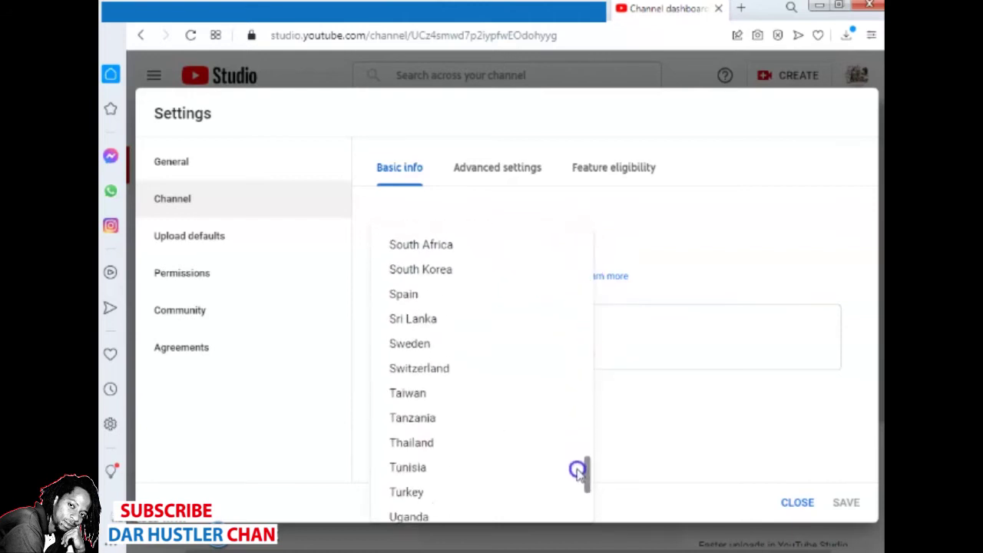
{"action": "left_click", "coordinate": [431, 420]}
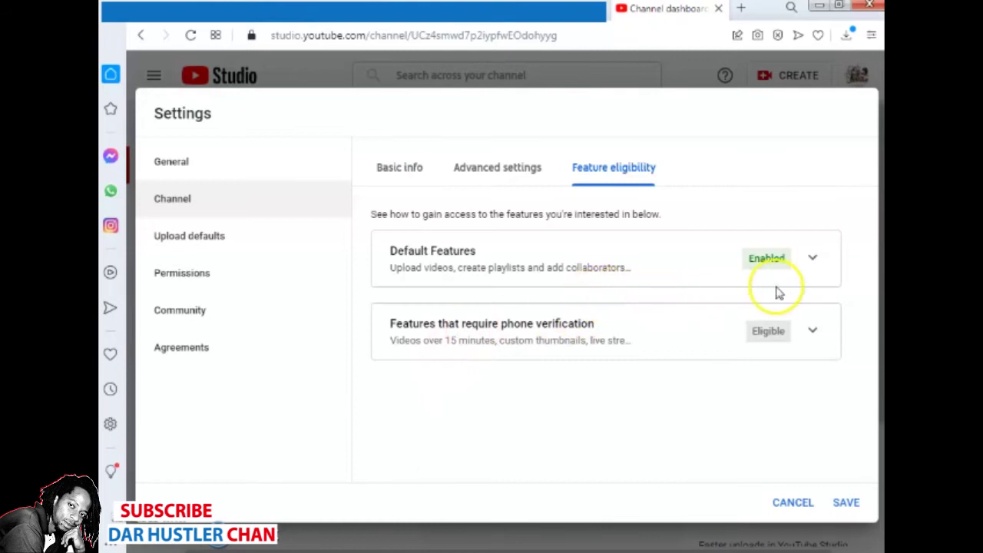
Step: Review the details of the Default Features and the made-for-kids audience options for the channel
{"action": "left_click", "coordinate": [813, 262]}
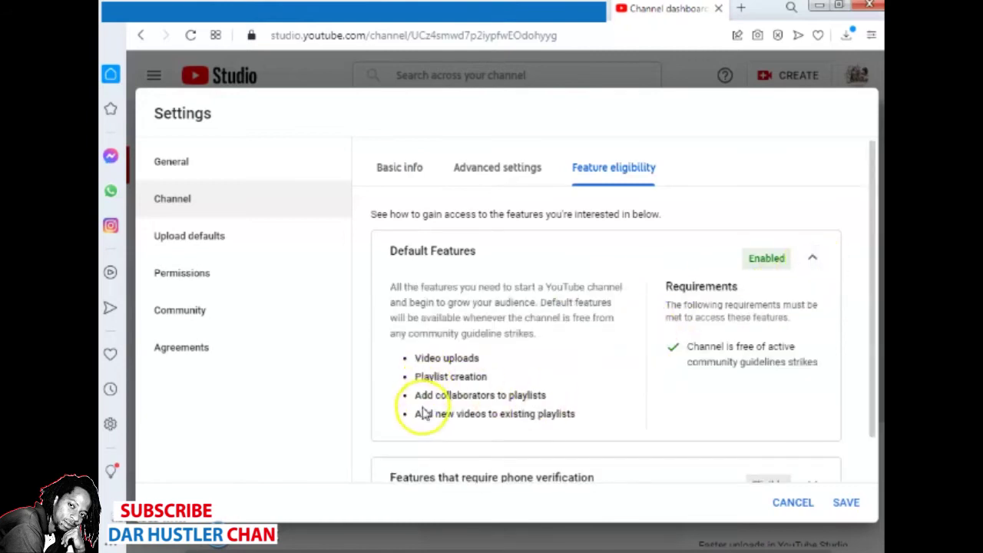
{"action": "left_click", "coordinate": [813, 259]}
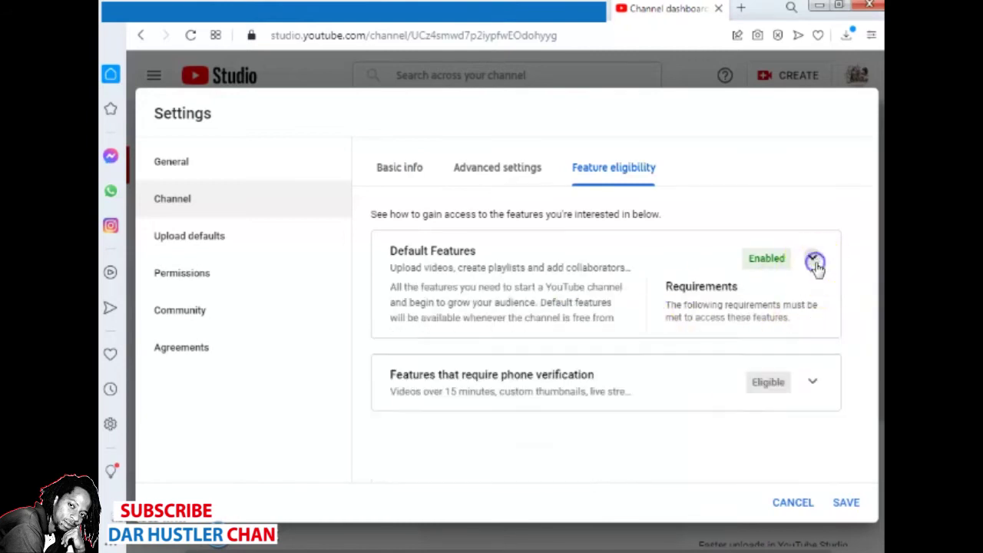
{"action": "left_click", "coordinate": [492, 172]}
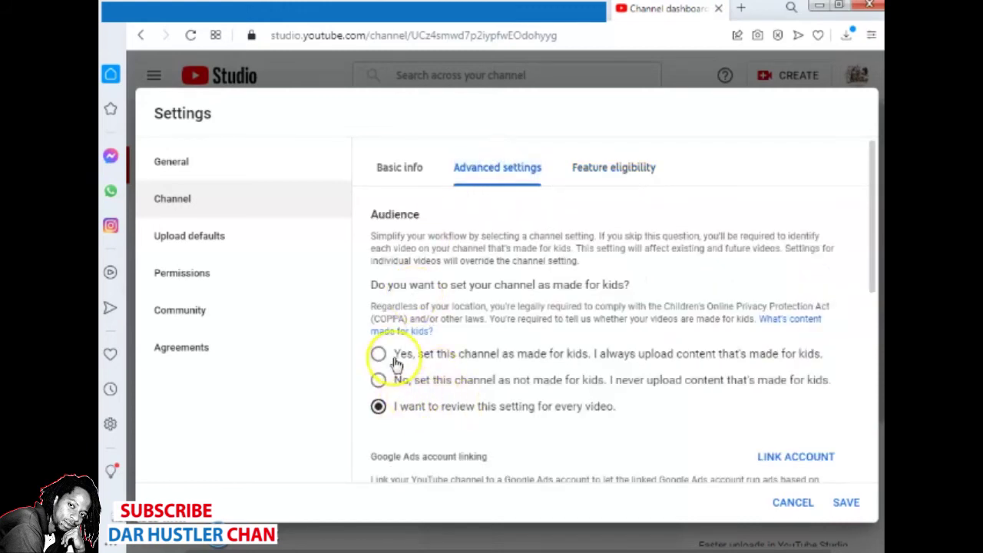
{"action": "left_click_drag", "start_coordinate": [395, 355], "coordinate": [828, 361]}
{"action": "left_click_drag", "start_coordinate": [390, 408], "coordinate": [620, 415]}
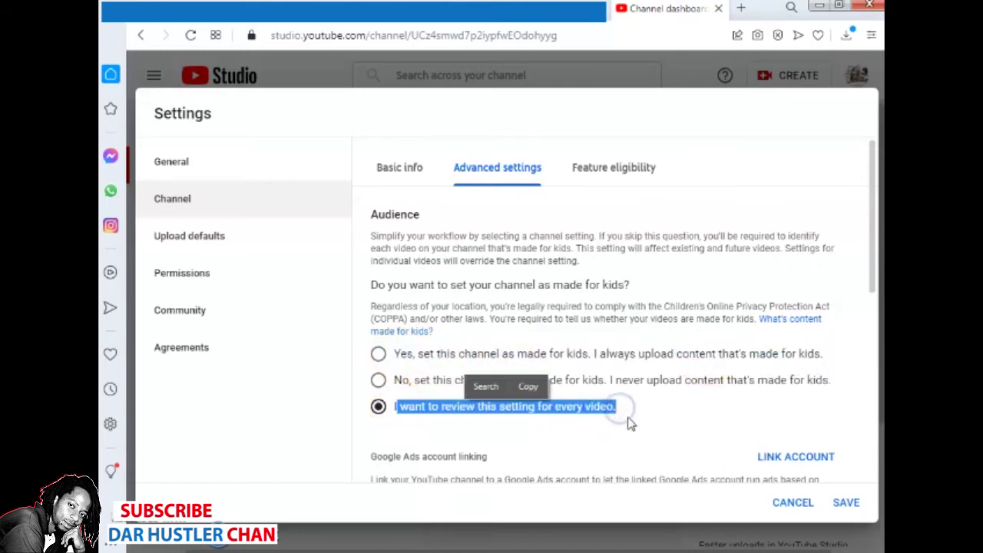
{"action": "left_click", "coordinate": [628, 413]}
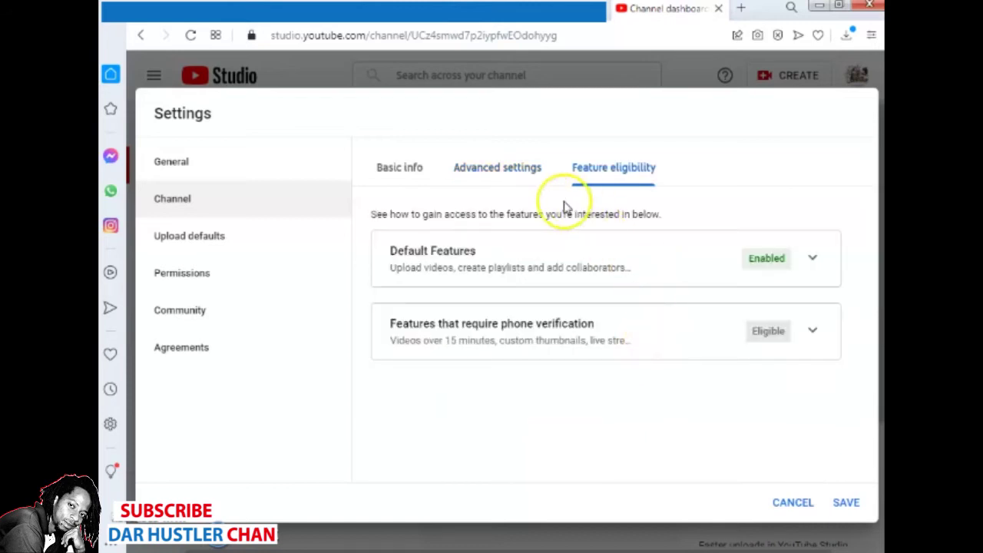
Step: Read through the channel's advanced settings, including Google Ads account linking, subscriber count, advertisements and other settings
{"action": "left_click", "coordinate": [500, 169]}
{"action": "scroll", "coordinate": [500, 346], "scroll_direction": "down", "scroll_amount": 2}
{"action": "scroll", "coordinate": [499, 307], "scroll_direction": "down", "scroll_amount": 3}
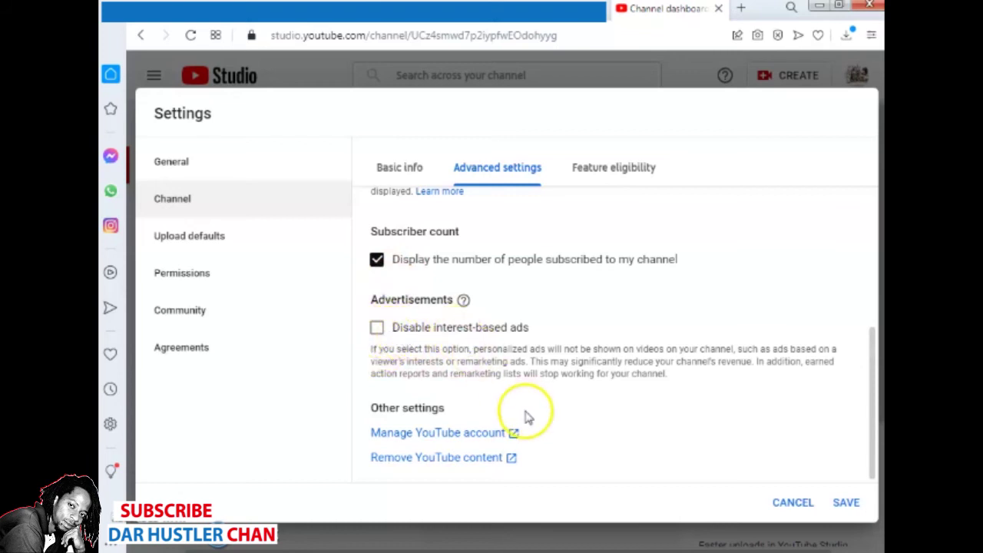
{"action": "scroll", "coordinate": [527, 419], "scroll_direction": "up", "scroll_amount": 2}
{"action": "scroll", "coordinate": [526, 414], "scroll_direction": "down", "scroll_amount": 2}
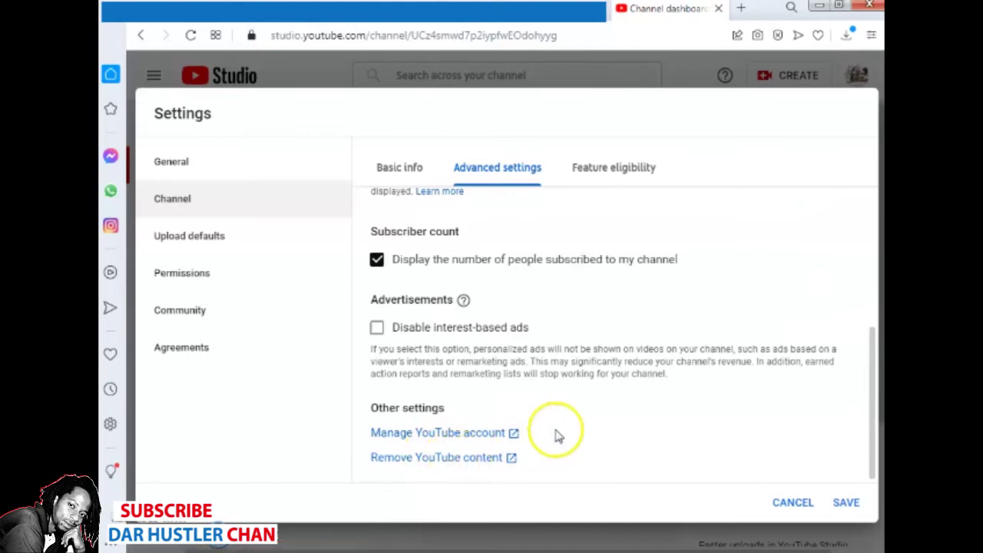
{"action": "scroll", "coordinate": [559, 434], "scroll_direction": "up", "scroll_amount": 10}
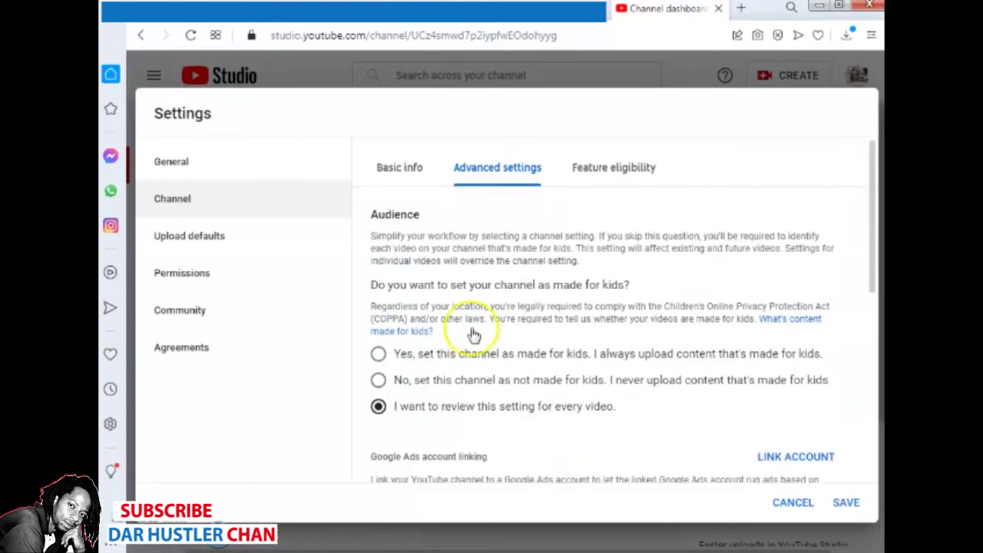
Step: Review the channel's basic info and the General, Upload defaults, Permissions, Community and Agreements settings
{"action": "left_click", "coordinate": [411, 172]}
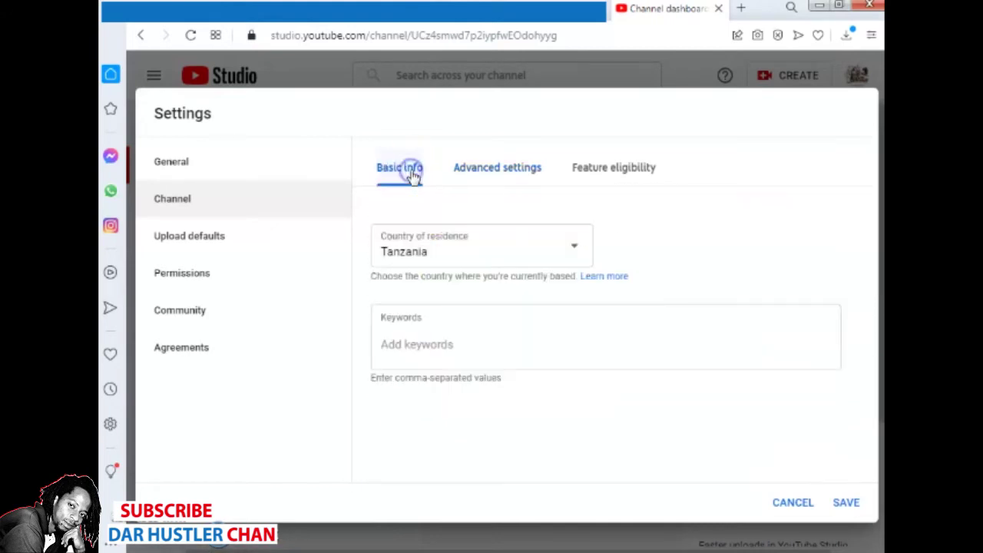
{"action": "double_click", "coordinate": [173, 159]}
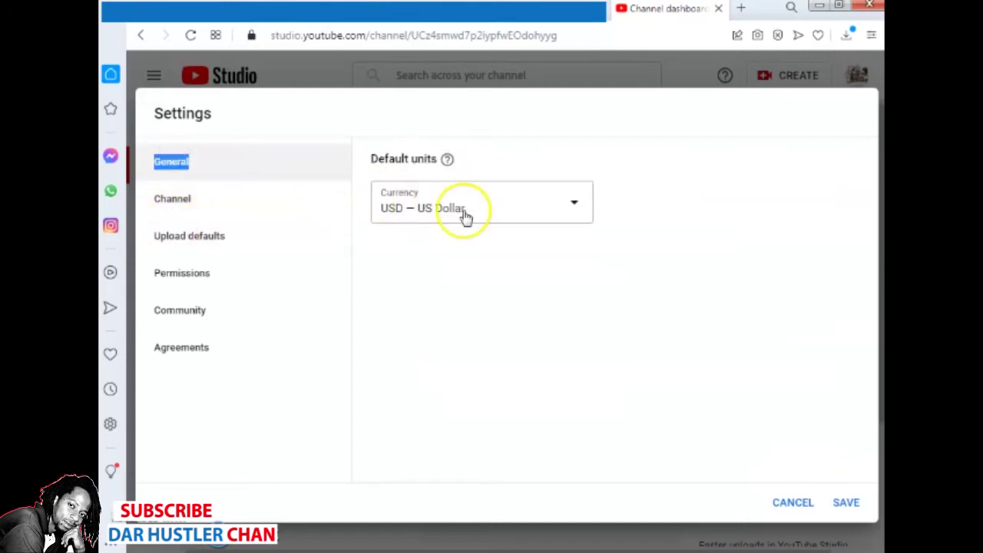
{"action": "left_click", "coordinate": [209, 238]}
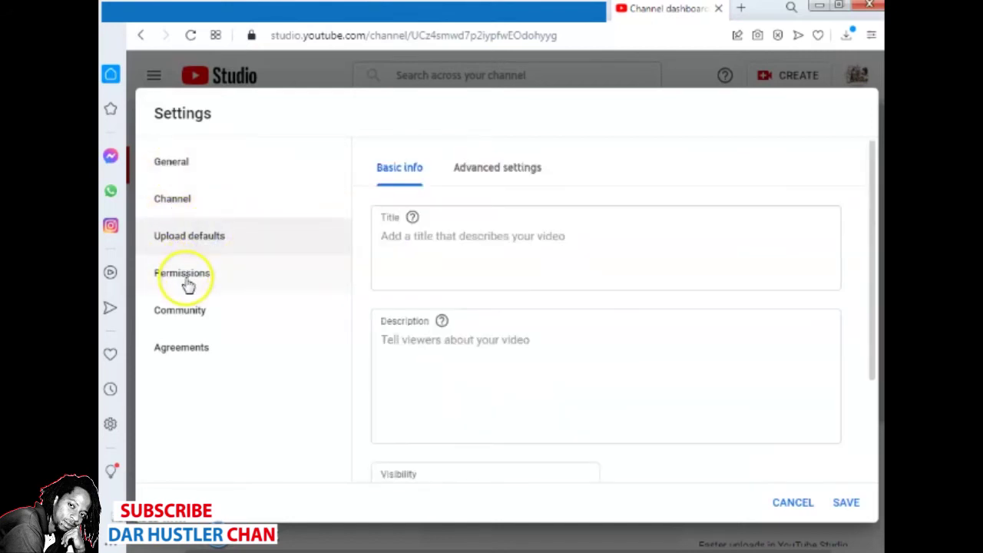
{"action": "left_click", "coordinate": [188, 281]}
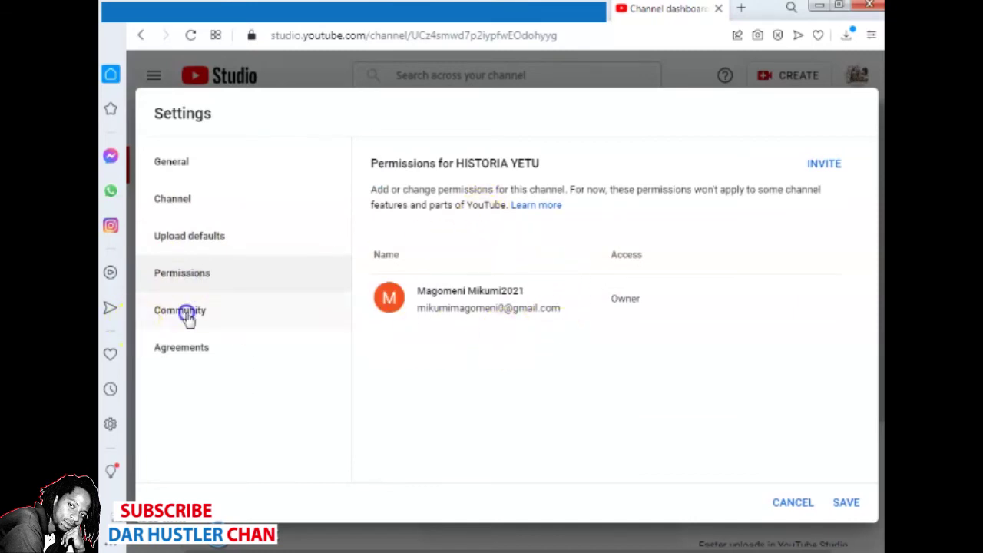
{"action": "left_click", "coordinate": [186, 315]}
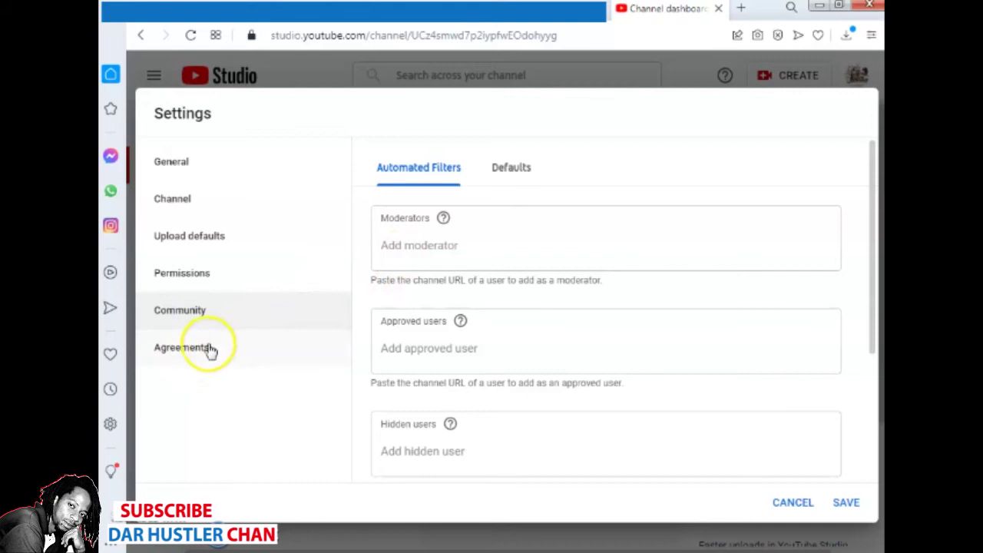
{"action": "left_click", "coordinate": [208, 347]}
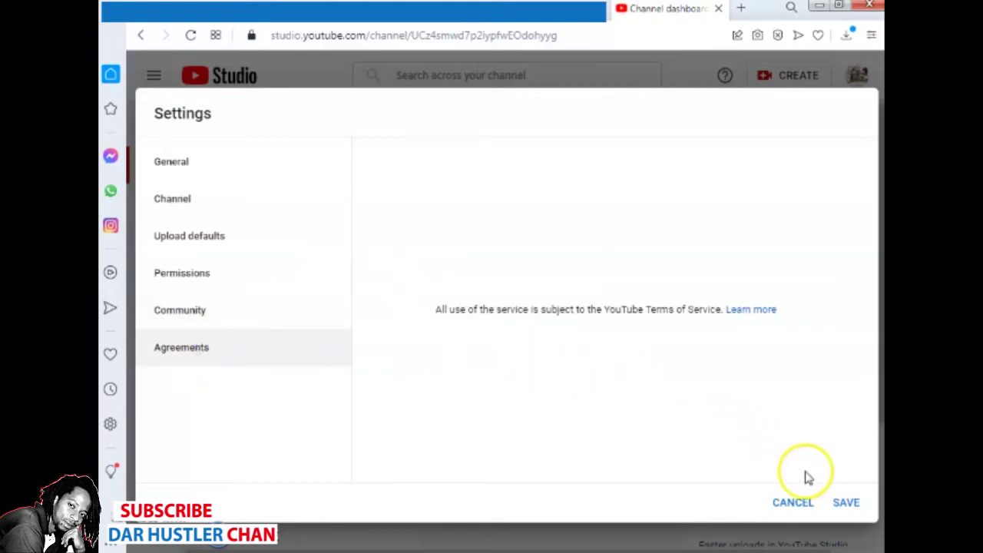
Step: Save the channel settings and dismiss the tip about customizing the channel on the dashboard
{"action": "left_click", "coordinate": [848, 504]}
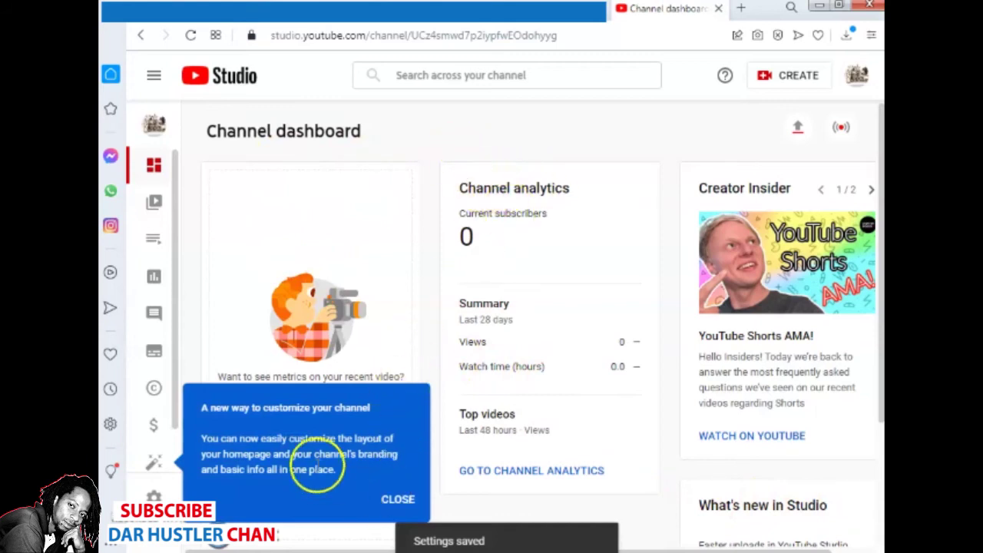
{"action": "left_click", "coordinate": [399, 499]}
{"action": "left_click_drag", "start_coordinate": [272, 175], "coordinate": [860, 535]}
{"action": "left_click", "coordinate": [603, 416]}
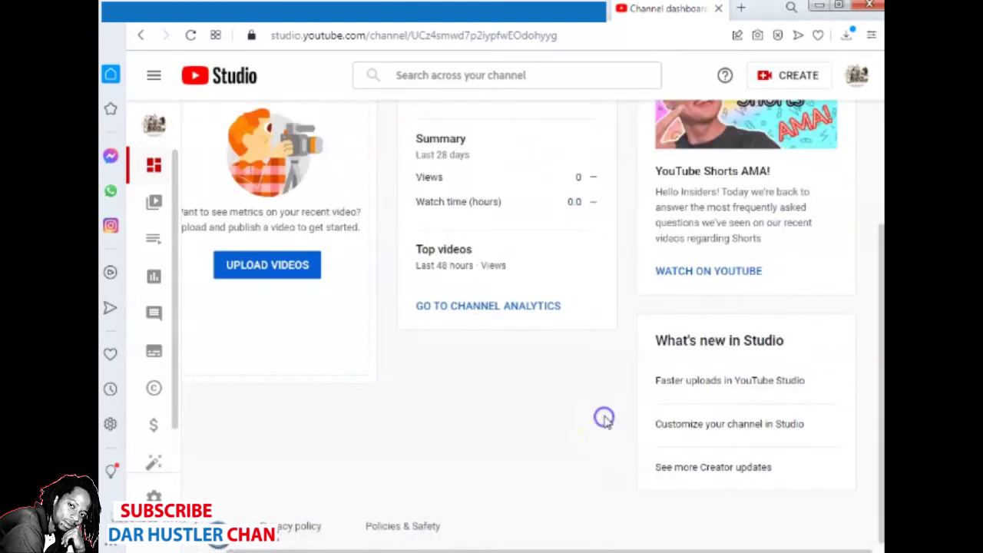
{"action": "scroll", "coordinate": [605, 415], "scroll_direction": "up", "scroll_amount": 5}
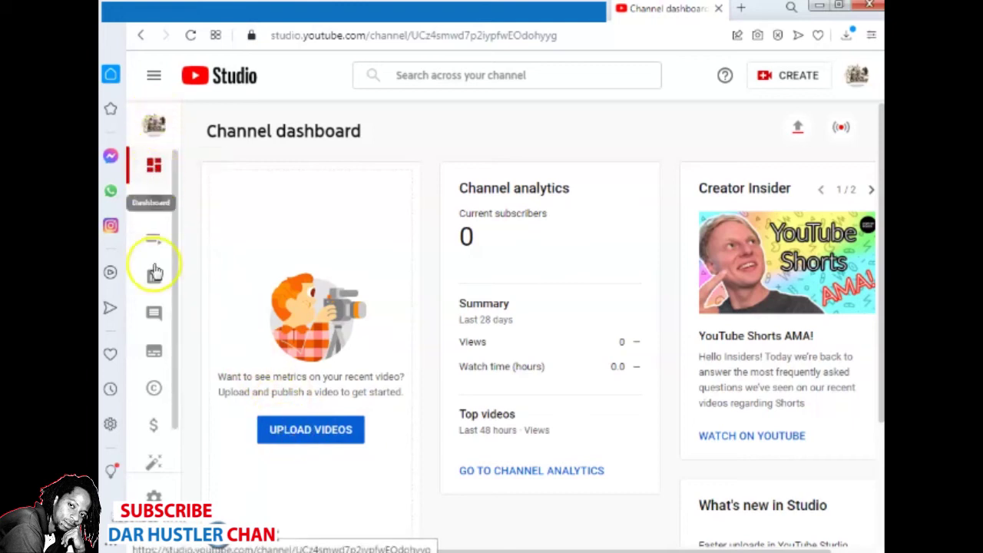
Step: Review the YouTube Partner Program requirements on the channel monetization page and request a notification for when the channel is eligible
{"action": "left_click", "coordinate": [155, 436]}
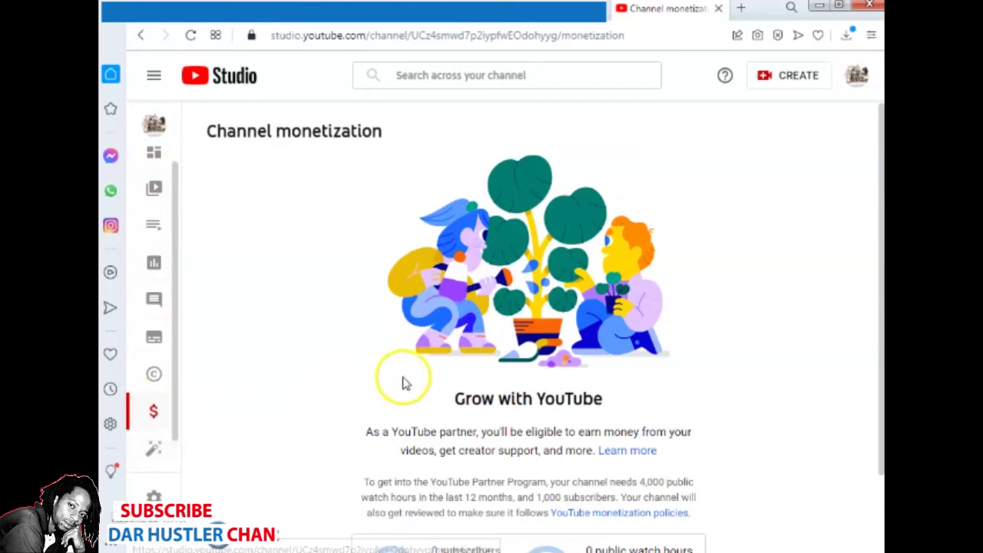
{"action": "scroll", "coordinate": [405, 384], "scroll_direction": "down", "scroll_amount": 2}
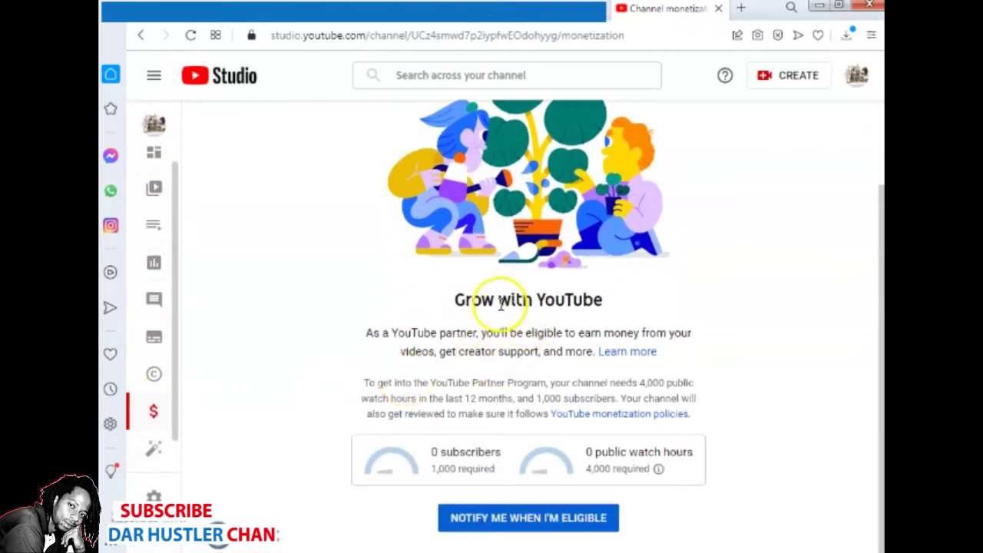
{"action": "left_click_drag", "start_coordinate": [456, 301], "coordinate": [606, 307]}
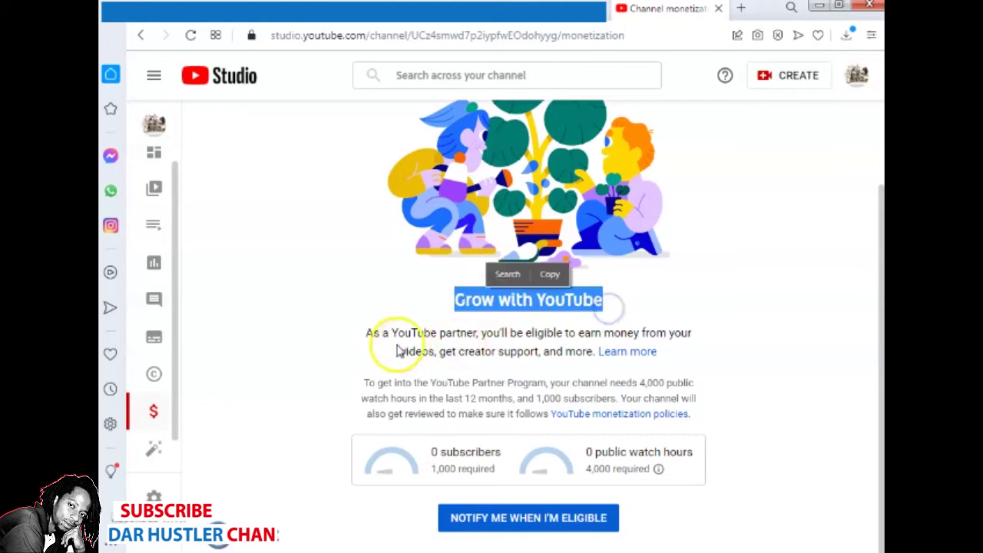
{"action": "left_click_drag", "start_coordinate": [357, 336], "coordinate": [695, 415]}
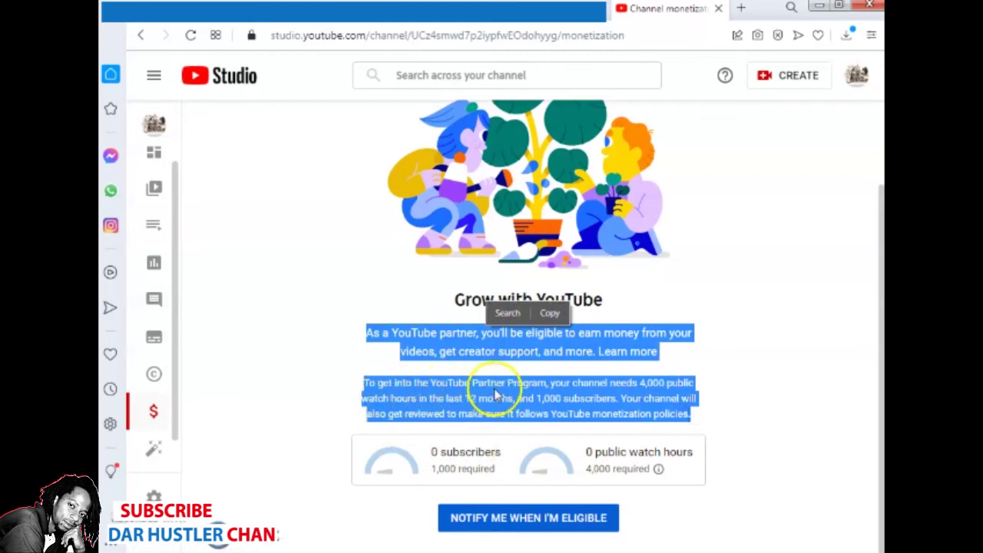
{"action": "left_click", "coordinate": [785, 375]}
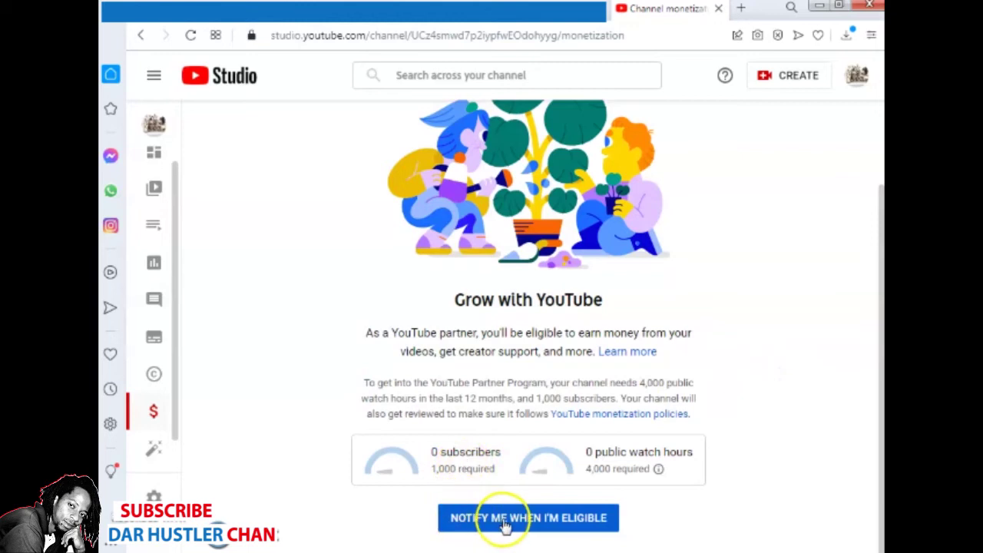
{"action": "left_click", "coordinate": [572, 519]}
{"action": "scroll", "coordinate": [422, 419], "scroll_direction": "down", "scroll_amount": 2}
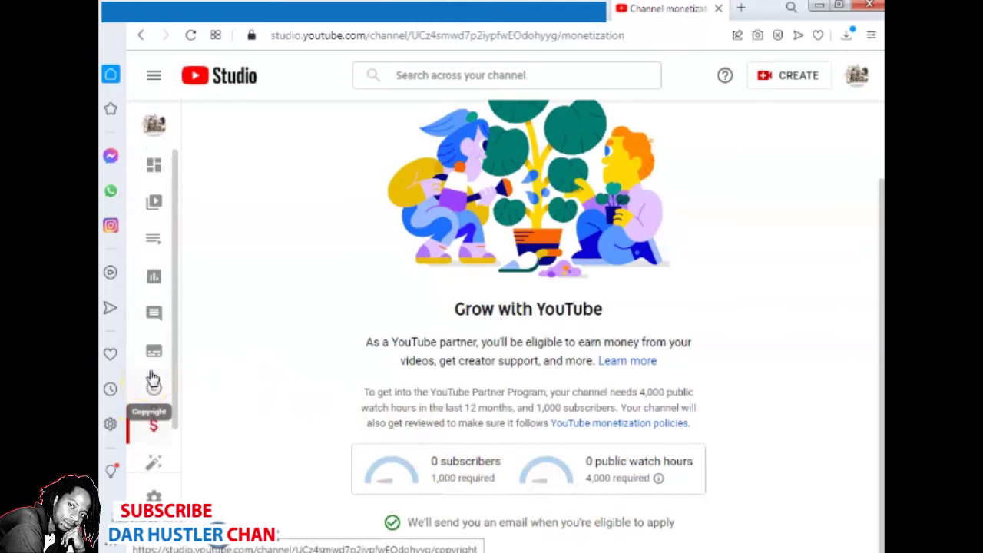
Step: Look at the channel's uploaded content and return to the channel dashboard to view its analytics summary
{"action": "left_click", "coordinate": [153, 201]}
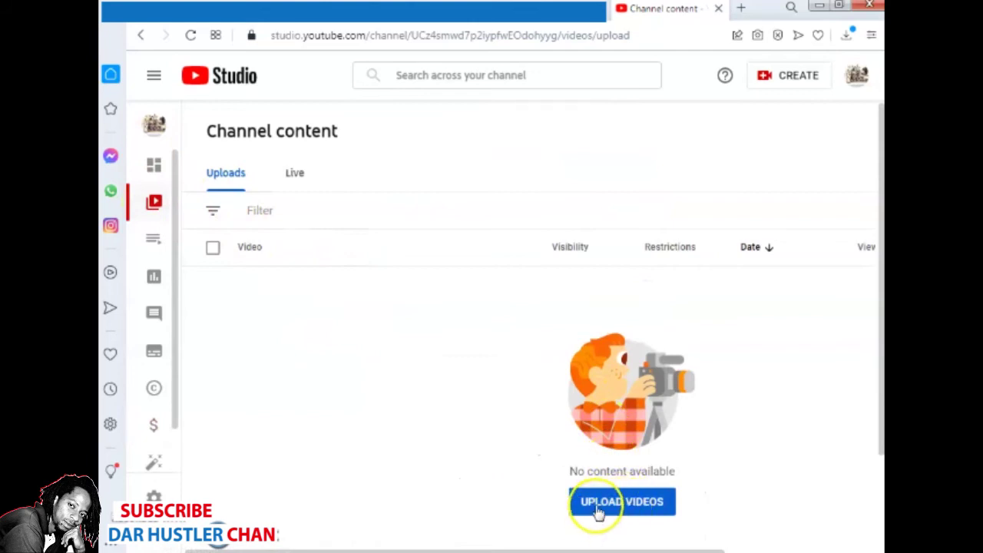
{"action": "left_click", "coordinate": [158, 174]}
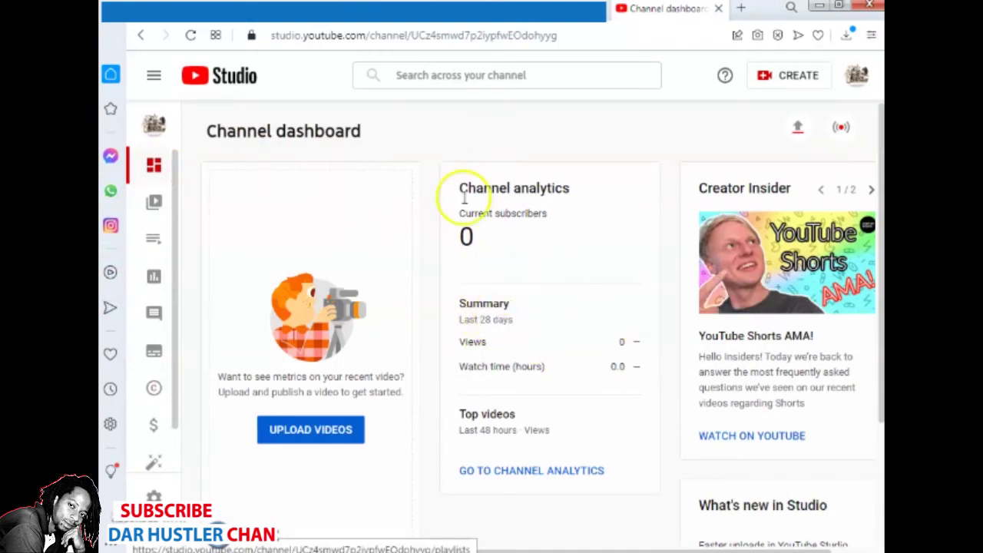
{"action": "scroll", "coordinate": [480, 201], "scroll_direction": "down", "scroll_amount": 2}
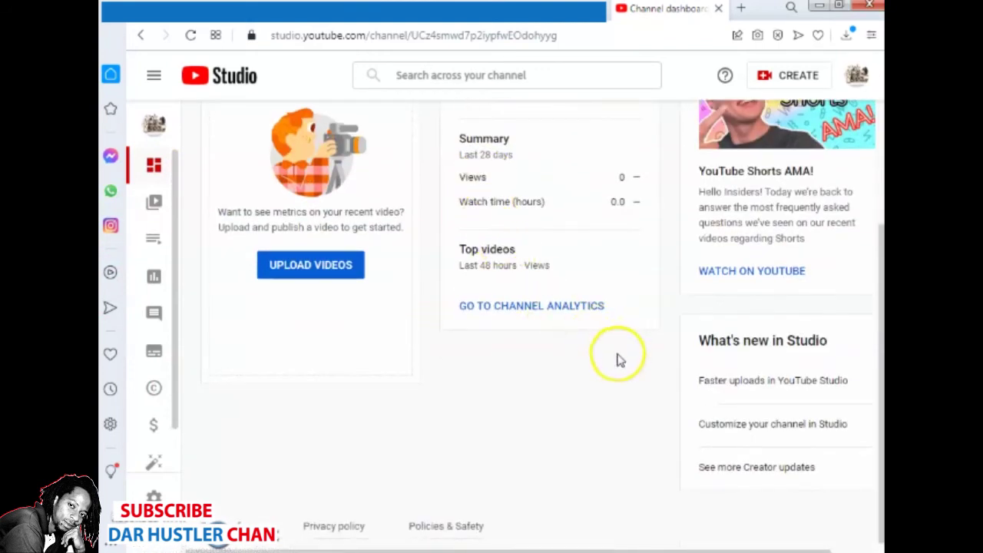
Step: Open the channel's public YouTube page and start a video upload from its empty home section
{"action": "scroll", "coordinate": [621, 355], "scroll_direction": "up", "scroll_amount": 3}
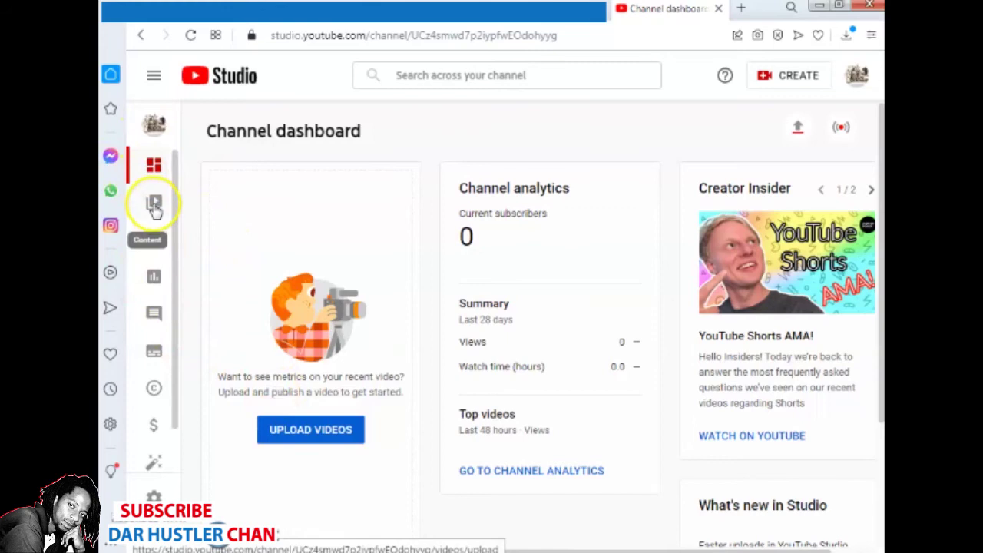
{"action": "left_click", "coordinate": [153, 123]}
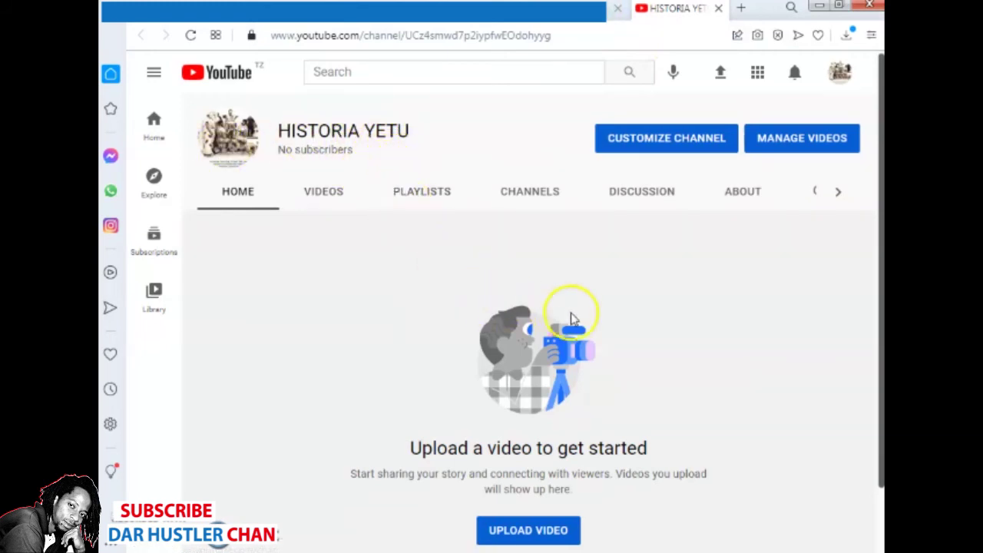
{"action": "scroll", "coordinate": [564, 346], "scroll_direction": "down", "scroll_amount": 1}
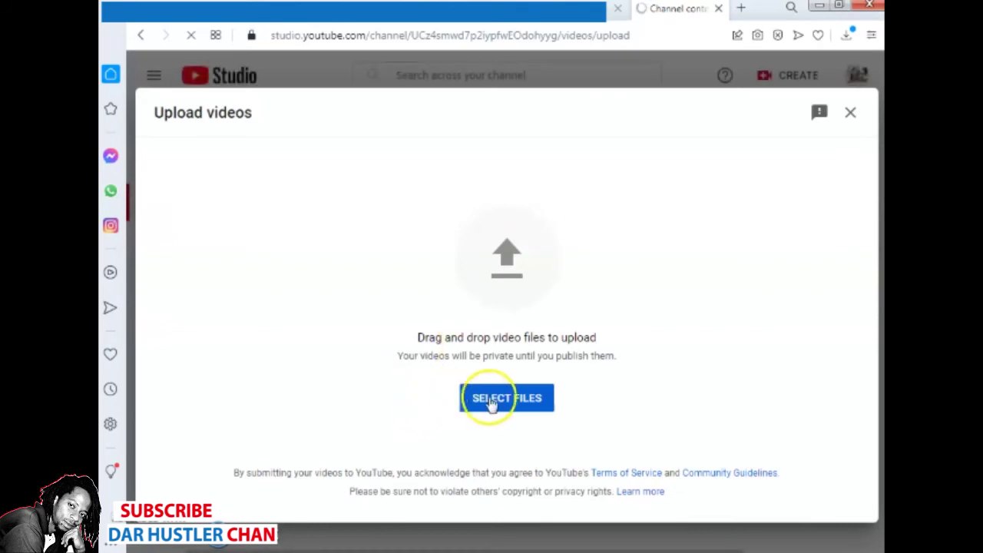
Step: Choose the file Recording #2 from the Documents library as the video for upload
{"action": "left_click", "coordinate": [519, 278]}
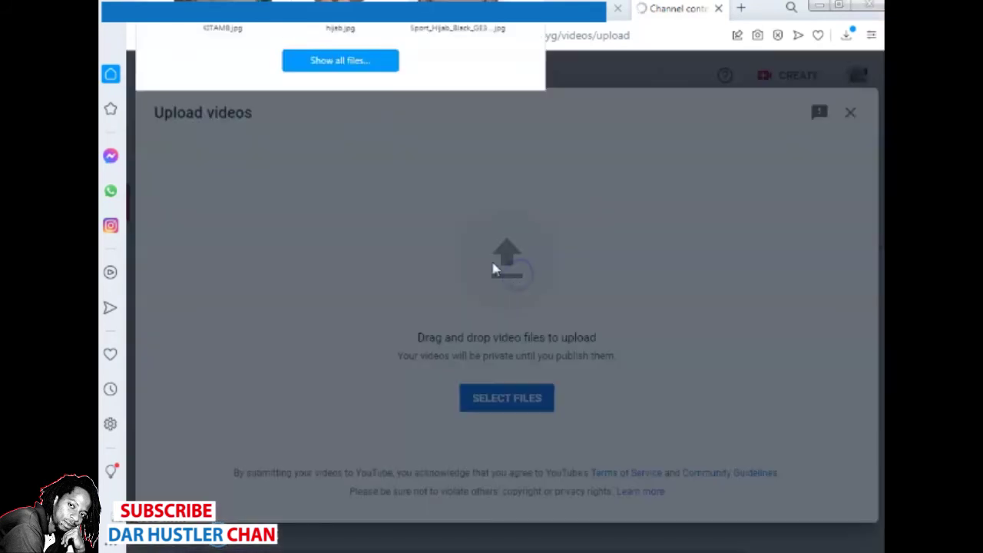
{"action": "left_click", "coordinate": [353, 60]}
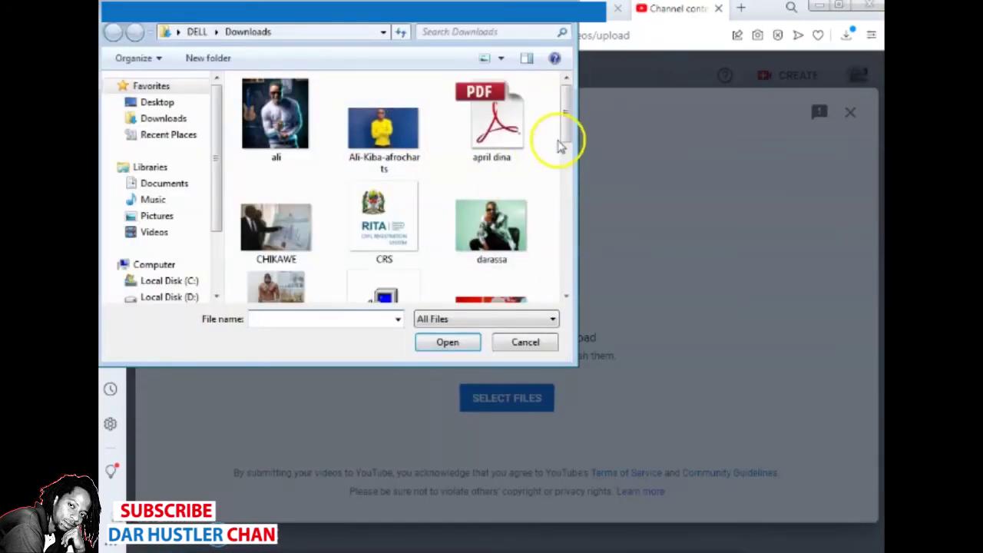
{"action": "scroll", "coordinate": [562, 138], "scroll_direction": "down", "scroll_amount": 3}
{"action": "left_click", "coordinate": [177, 185]}
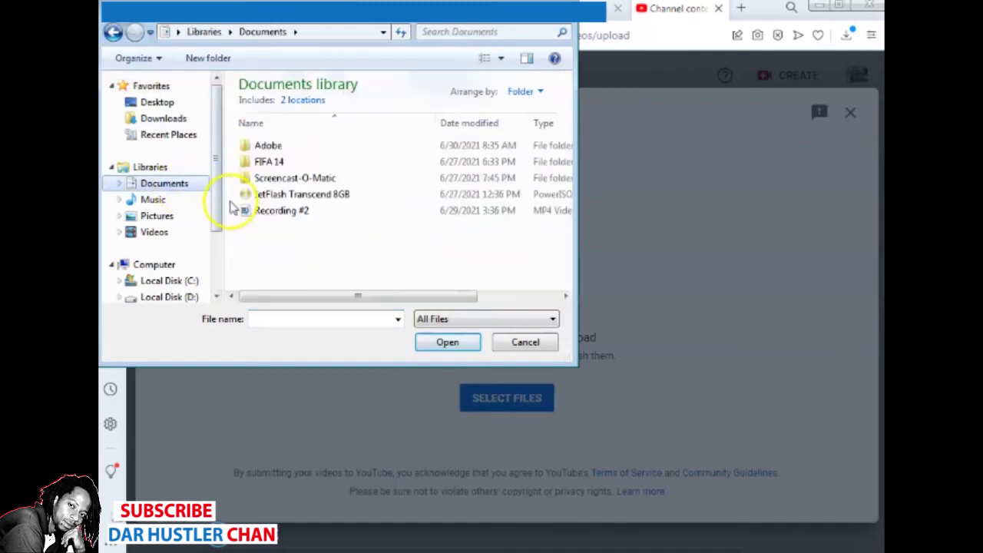
{"action": "left_click", "coordinate": [286, 212]}
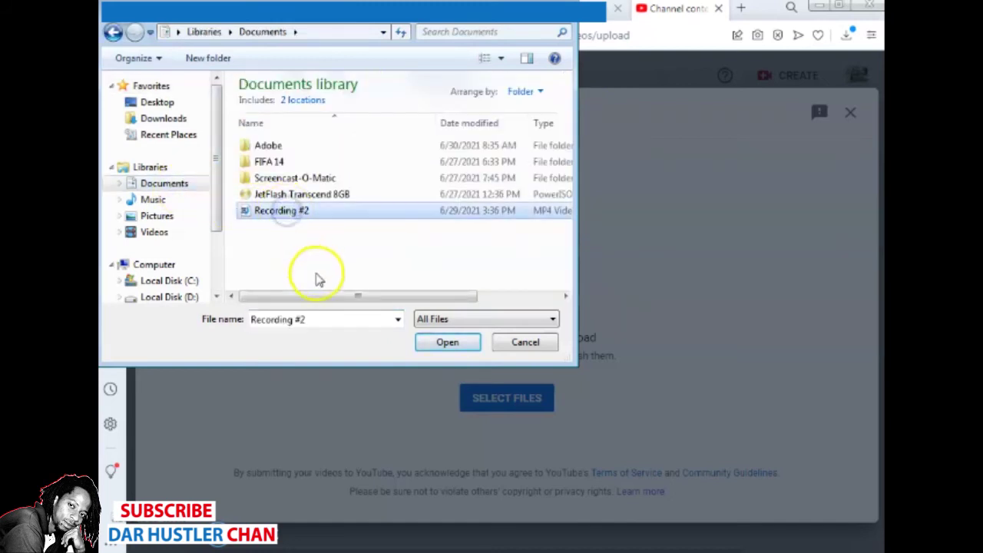
{"action": "mouse_move", "coordinate": [333, 299]}
{"action": "left_mouse_down"}
{"action": "mouse_move", "coordinate": [406, 310]}
{"action": "mouse_move", "coordinate": [330, 317]}
{"action": "left_mouse_up"}
{"action": "left_click", "coordinate": [443, 342]}
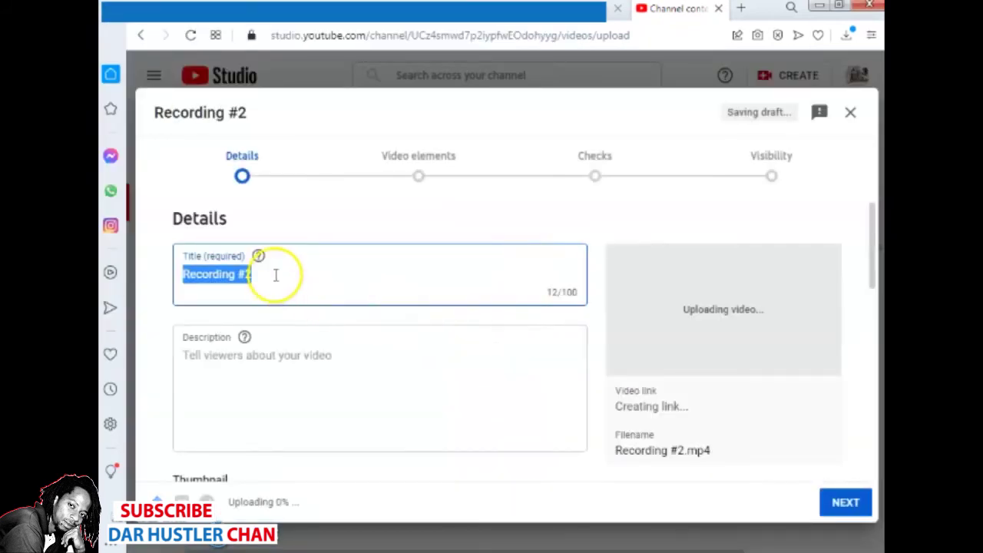
Step: Replace the video's default title with RITA UHAKIKI ONLINE
{"action": "type", "text": "How To Cre"}
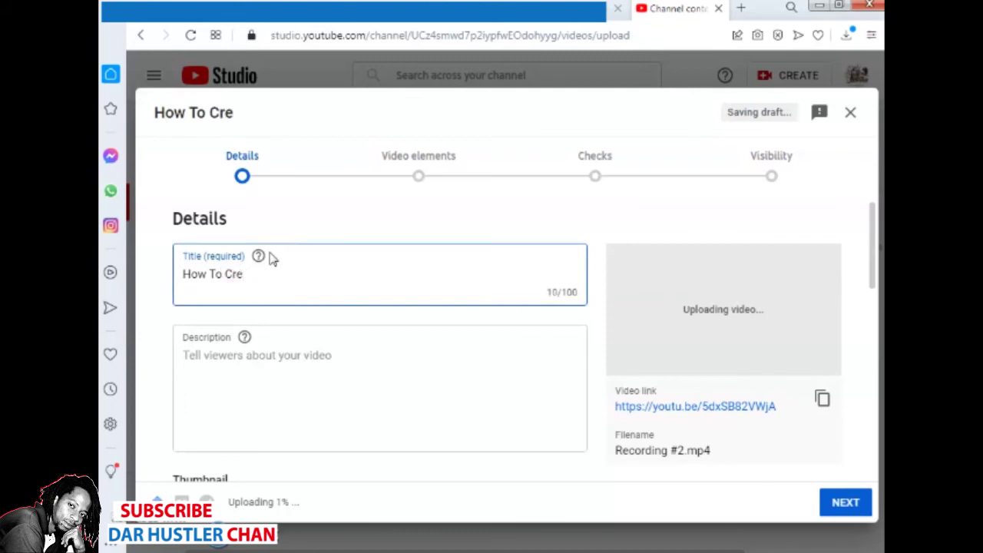
{"action": "key", "text": "ctrl+a"}
{"action": "key", "text": "BackSpace"}
{"action": "type", "text": "R"}
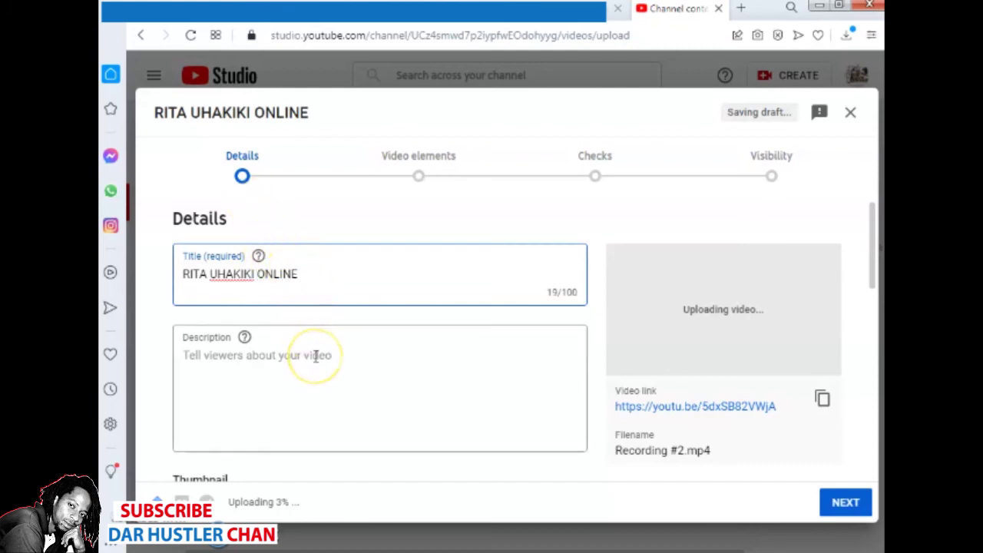
Step: Look through the thumbnail and playlist options and mark the video as not made for kids
{"action": "scroll", "coordinate": [320, 361], "scroll_direction": "down", "scroll_amount": 3}
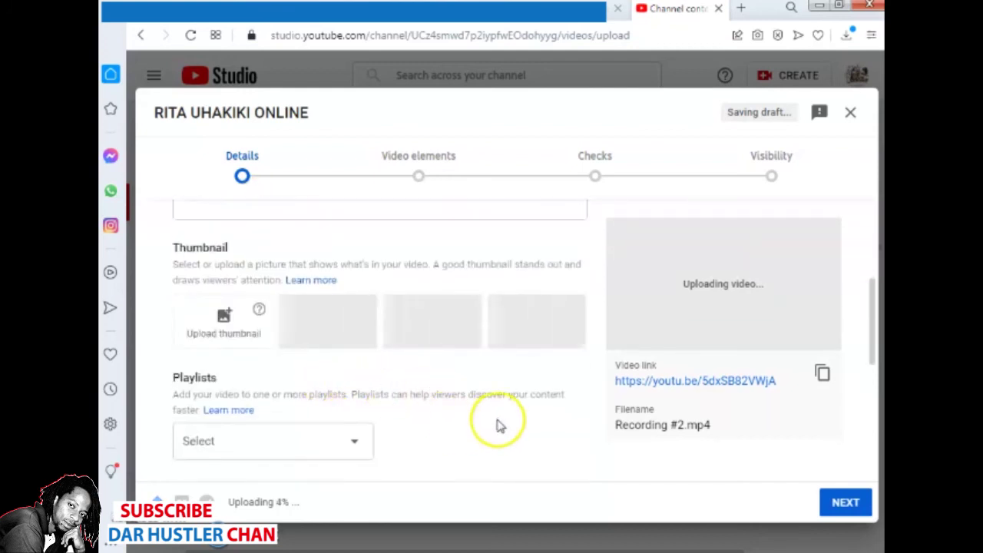
{"action": "scroll", "coordinate": [500, 423], "scroll_direction": "up", "scroll_amount": 1}
{"action": "scroll", "coordinate": [500, 423], "scroll_direction": "up", "scroll_amount": 2}
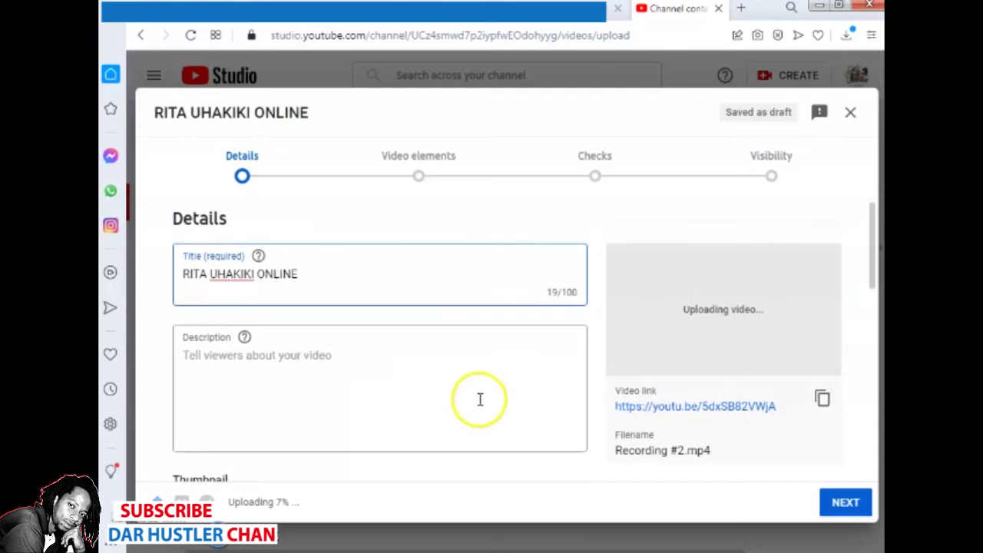
{"action": "scroll", "coordinate": [476, 398], "scroll_direction": "down", "scroll_amount": 7}
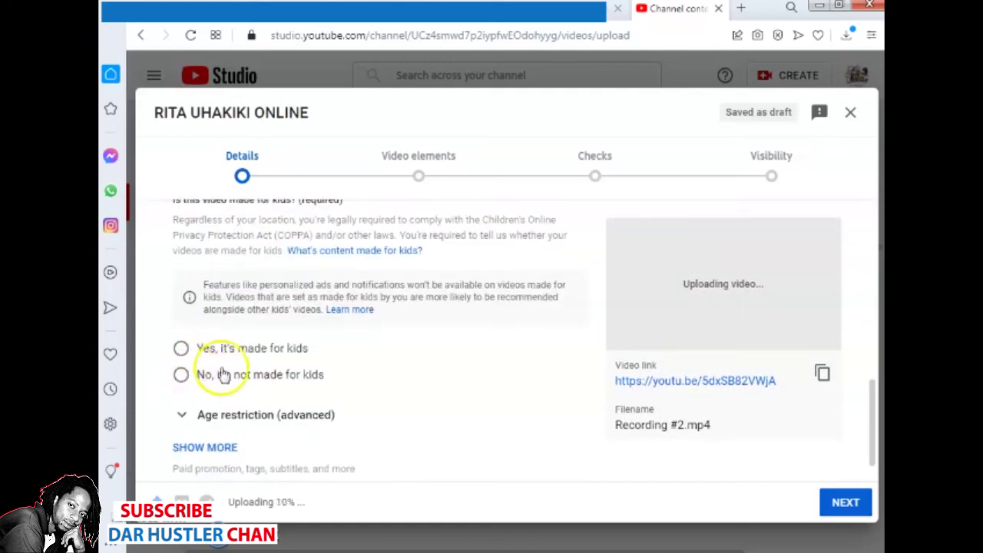
{"action": "left_click", "coordinate": [181, 374]}
{"action": "scroll", "coordinate": [230, 368], "scroll_direction": "down", "scroll_amount": 1}
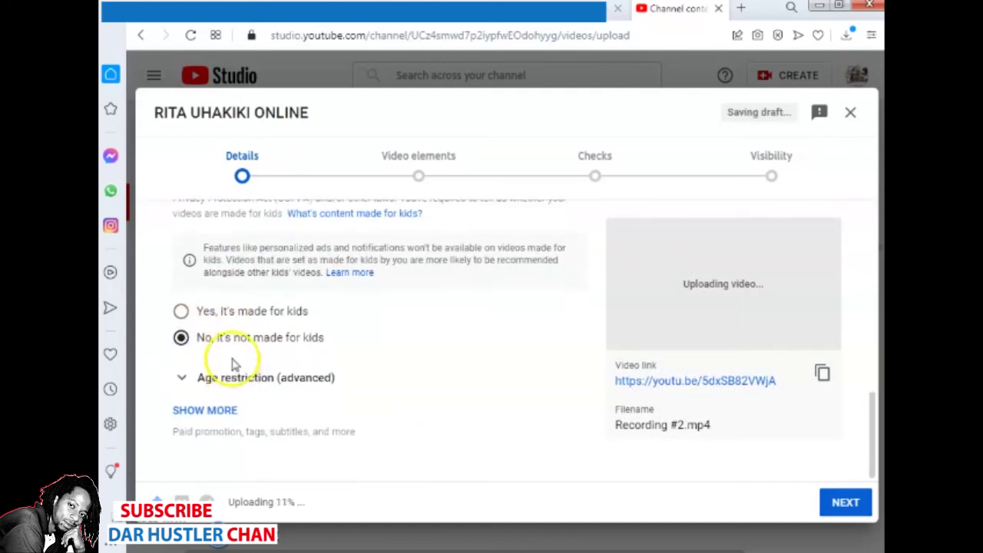
Step: Review the video's details, go through the video elements to the checks stage, and dismiss the tip introducing checks
{"action": "scroll", "coordinate": [515, 400], "scroll_direction": "up", "scroll_amount": 8}
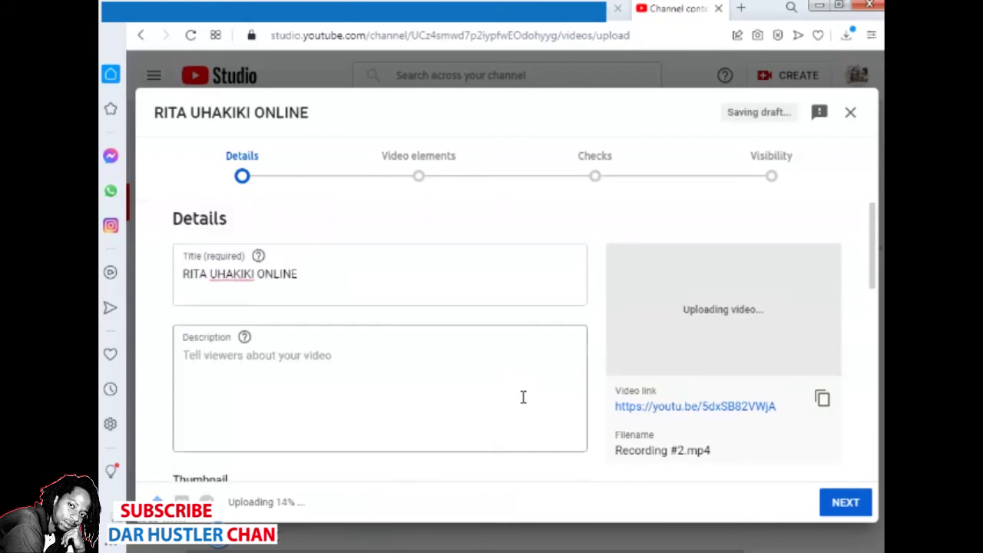
{"action": "scroll", "coordinate": [522, 397], "scroll_direction": "down", "scroll_amount": 3}
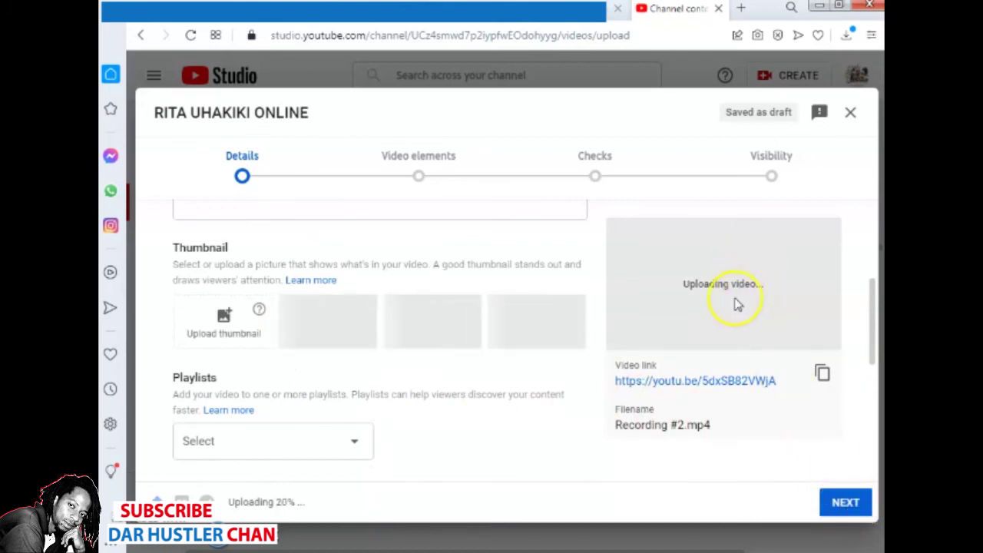
{"action": "scroll", "coordinate": [573, 238], "scroll_direction": "up", "scroll_amount": 3}
{"action": "scroll", "coordinate": [573, 237], "scroll_direction": "down", "scroll_amount": 3}
{"action": "left_click", "coordinate": [422, 173]}
{"action": "scroll", "coordinate": [338, 315], "scroll_direction": "down", "scroll_amount": 1}
{"action": "left_click", "coordinate": [601, 156]}
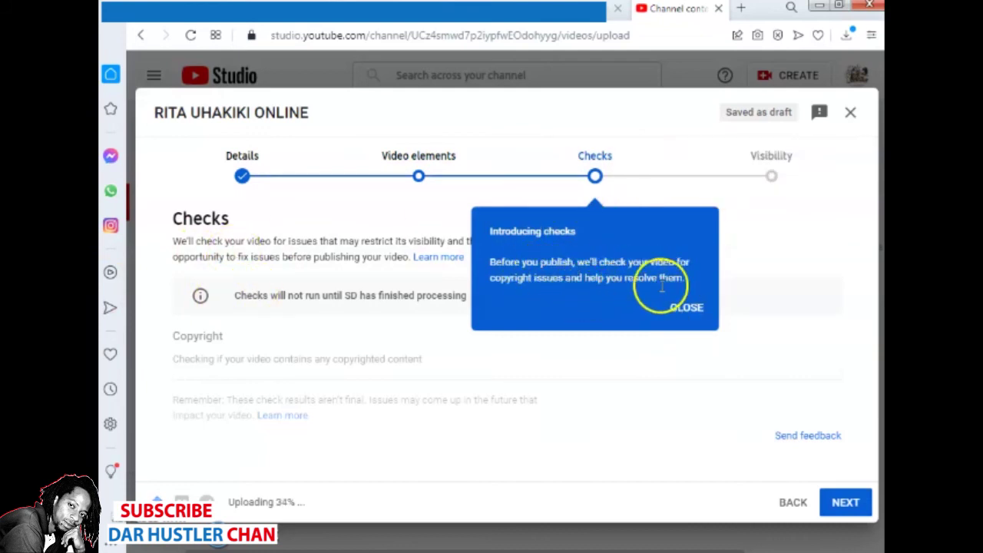
{"action": "left_click", "coordinate": [686, 308]}
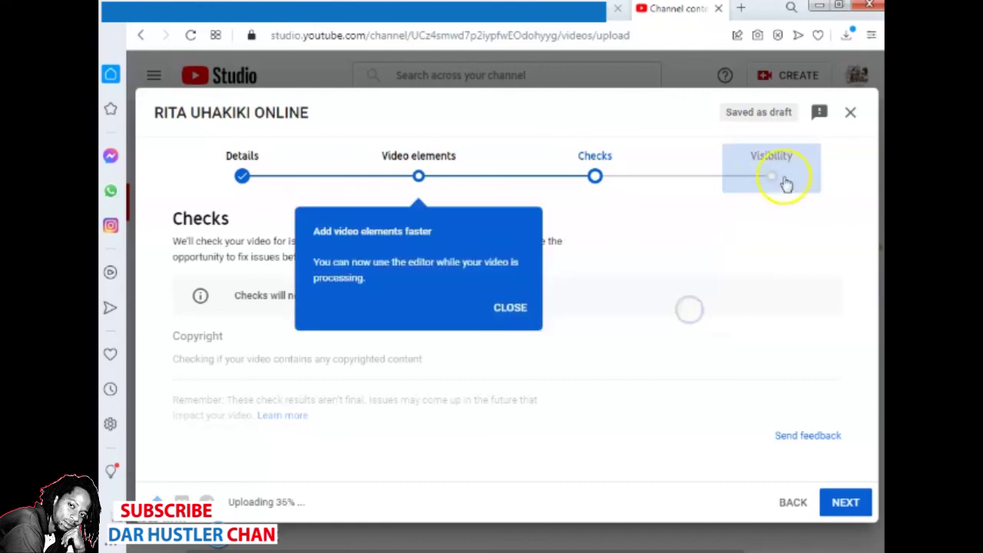
Step: Dismiss the tip about adding video elements, set the video's visibility to Public and review the scheduling and pre-publish guidance
{"action": "left_click", "coordinate": [772, 174]}
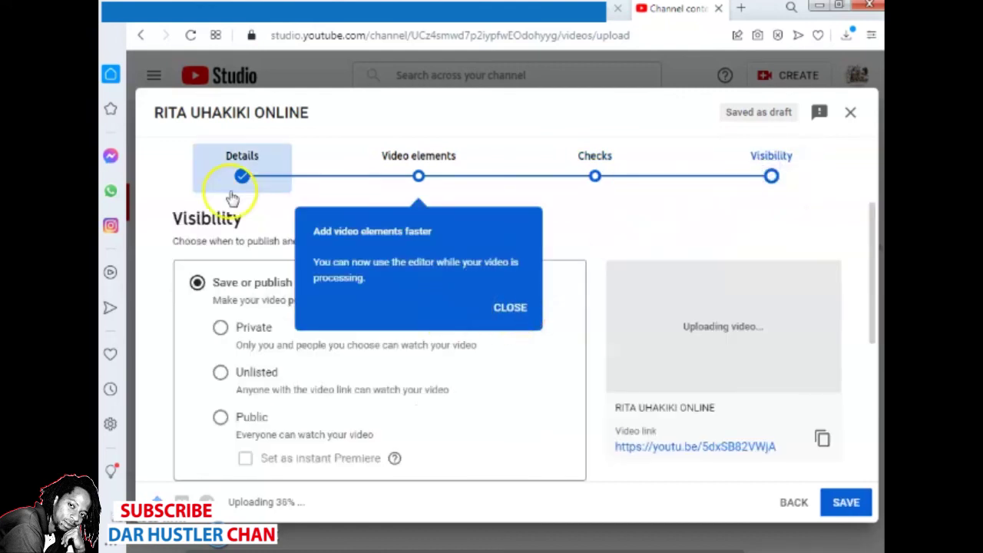
{"action": "left_click", "coordinate": [509, 307]}
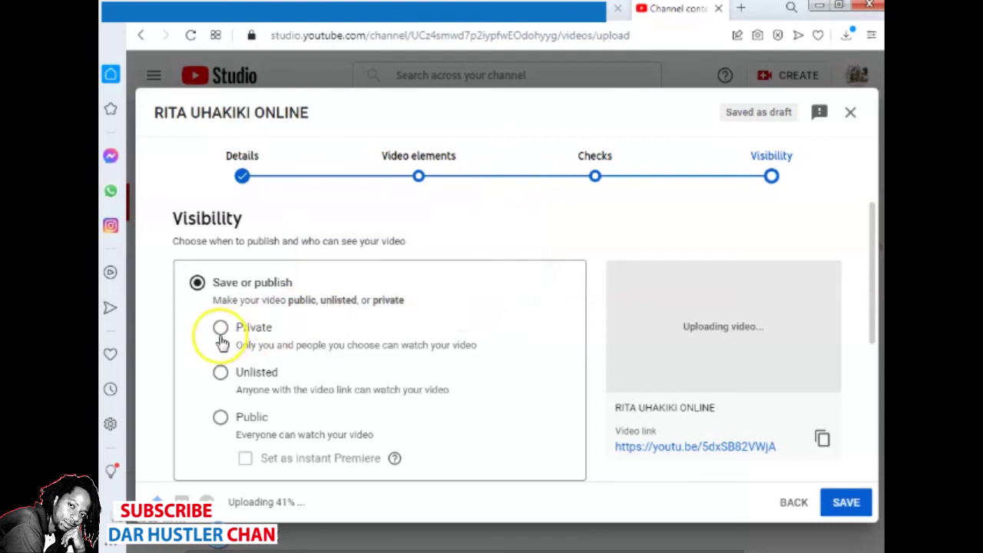
{"action": "left_click", "coordinate": [222, 416]}
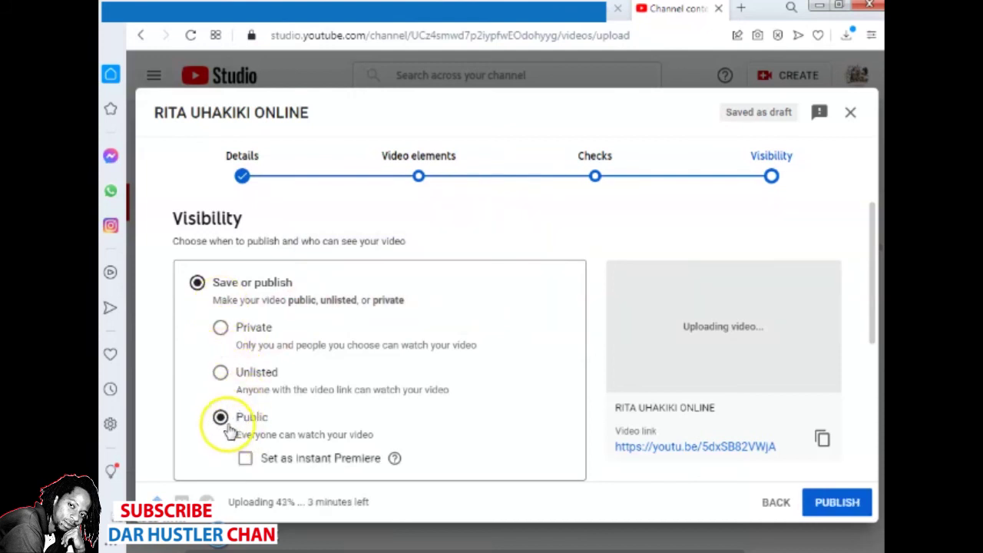
{"action": "scroll", "coordinate": [553, 364], "scroll_direction": "down", "scroll_amount": 2}
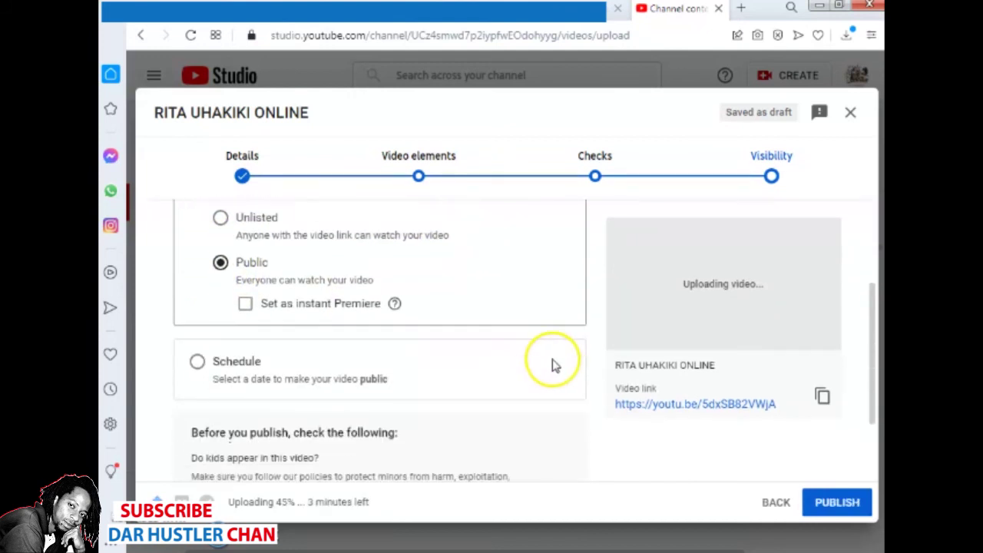
{"action": "scroll", "coordinate": [551, 368], "scroll_direction": "down", "scroll_amount": 2}
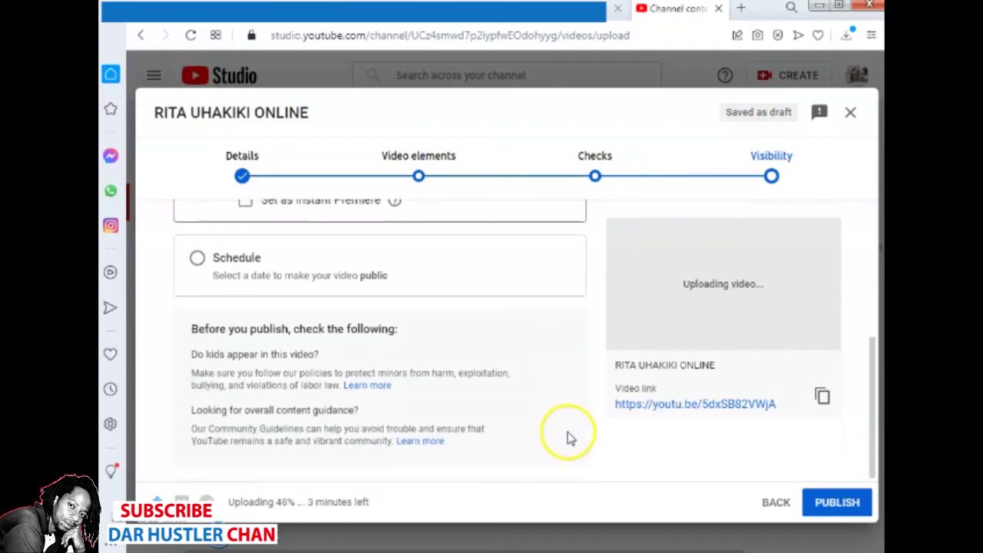
{"action": "scroll", "coordinate": [515, 375], "scroll_direction": "up", "scroll_amount": 4}
Step: Recheck the video elements, return to the visibility stage and publish the video
{"action": "left_click", "coordinate": [407, 171]}
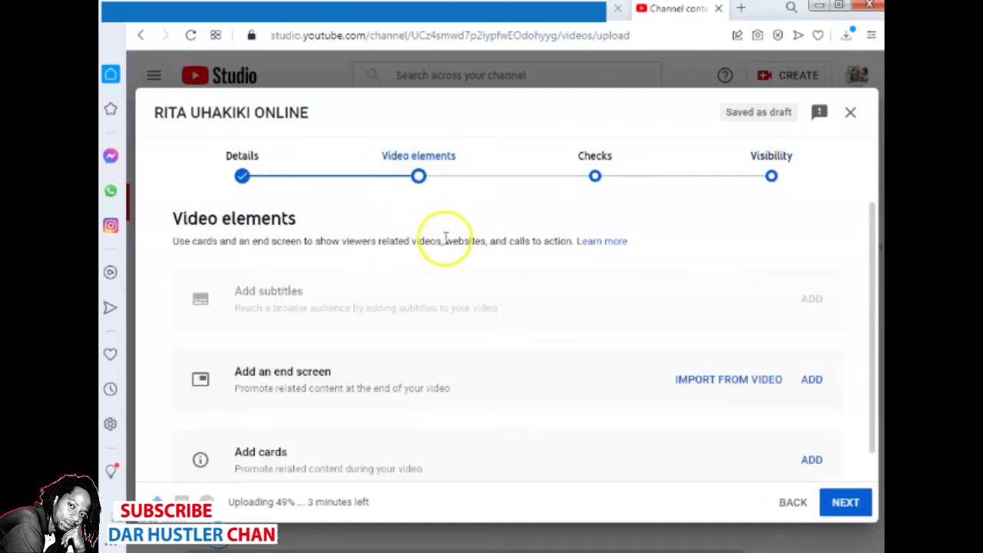
{"action": "left_click", "coordinate": [756, 194]}
{"action": "left_click", "coordinate": [842, 500]}
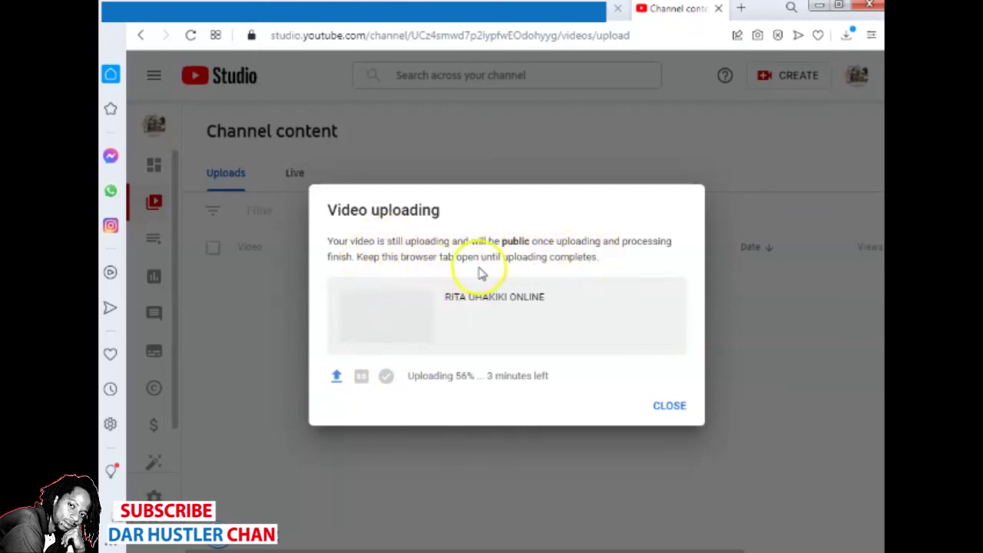
Step: Check the published video's upload, processing and copyright check status, and close the status dialog
{"action": "left_click_drag", "start_coordinate": [518, 300], "coordinate": [444, 299]}
{"action": "left_click", "coordinate": [570, 380]}
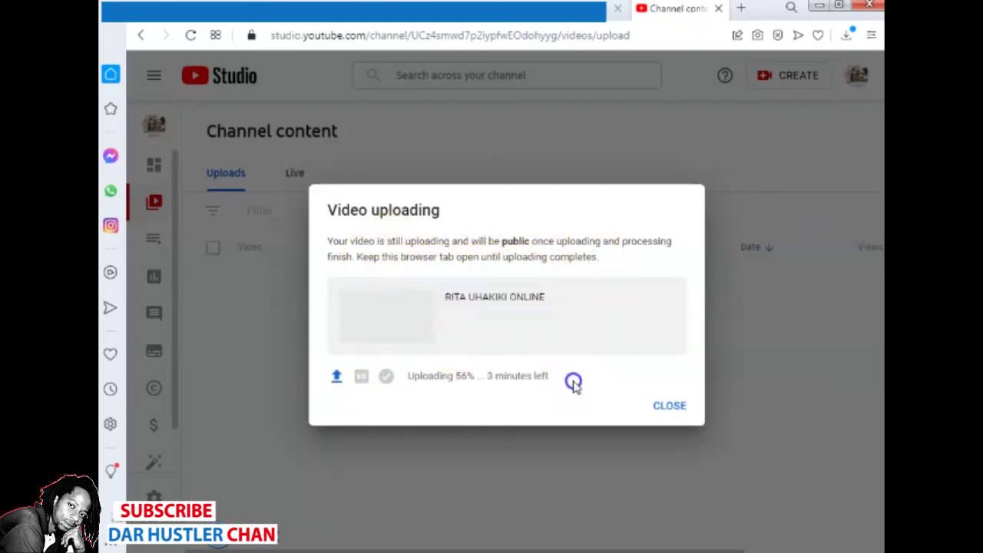
{"action": "mouse_move", "coordinate": [343, 380]}
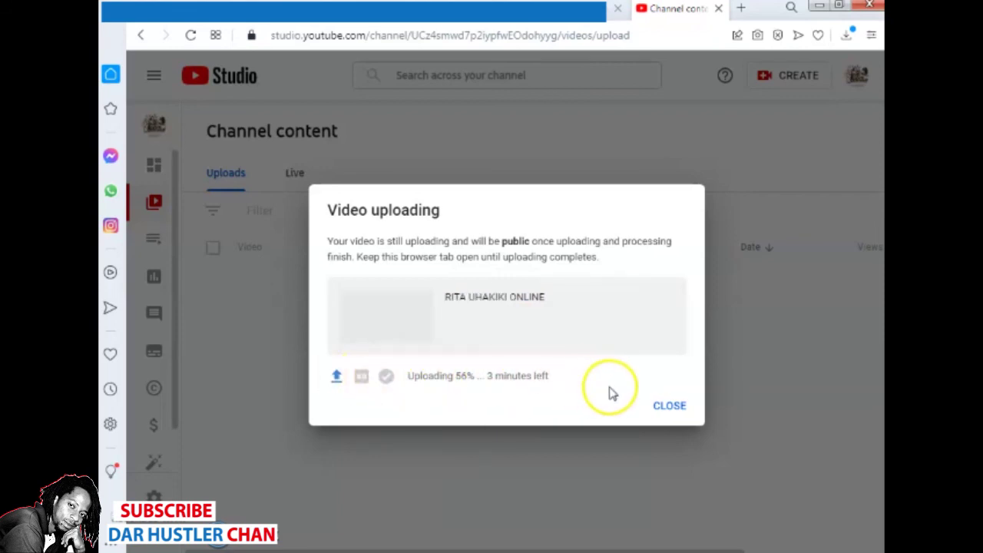
{"action": "left_click", "coordinate": [667, 407]}
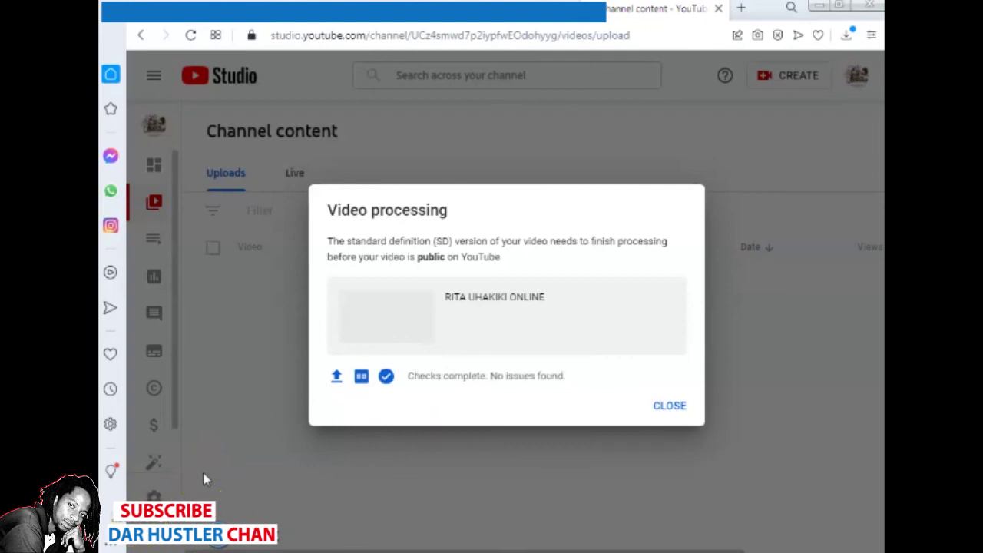
{"action": "mouse_move", "coordinate": [384, 380]}
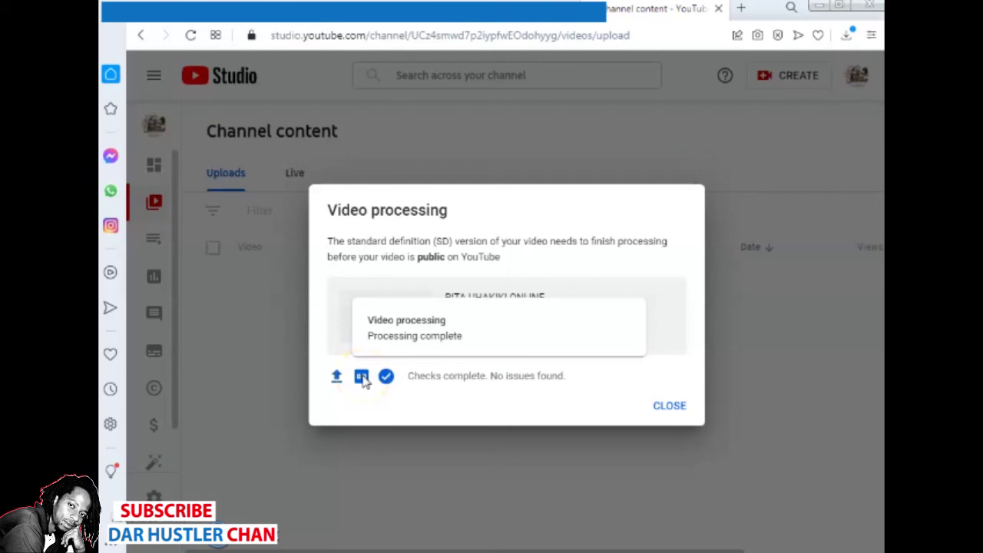
{"action": "left_click", "coordinate": [672, 407]}
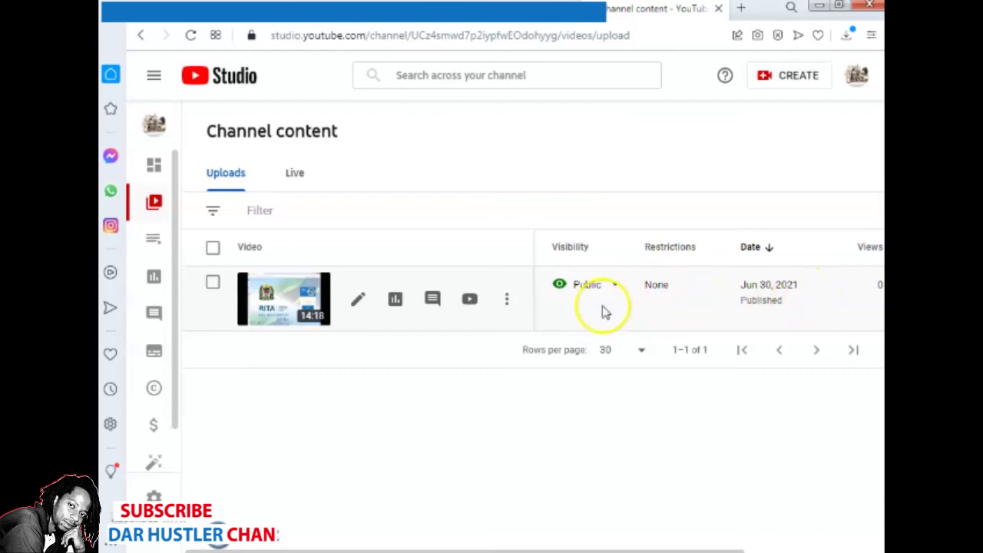
{"action": "left_click", "coordinate": [341, 185]}
{"action": "left_click", "coordinate": [304, 161]}
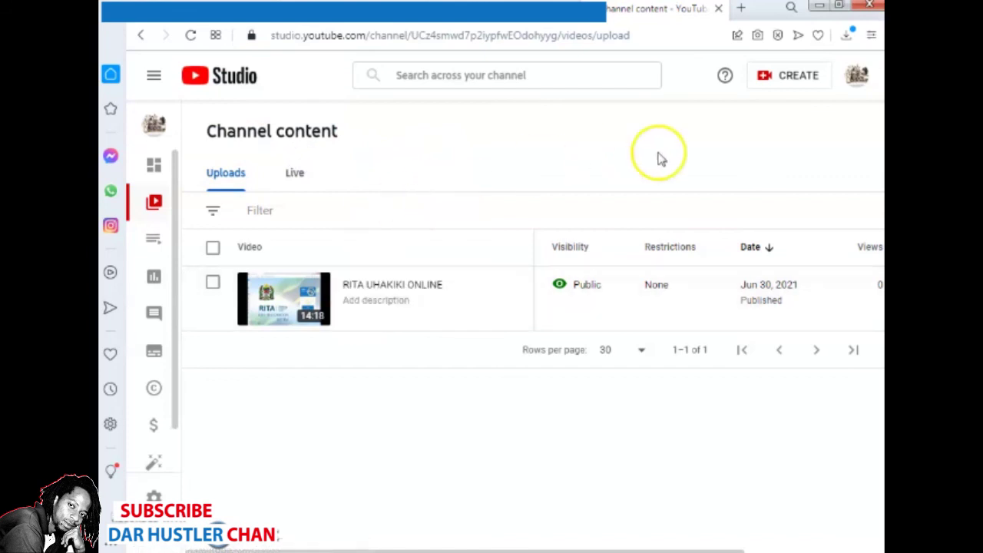
{"action": "left_click", "coordinate": [784, 80]}
{"action": "left_click", "coordinate": [761, 113]}
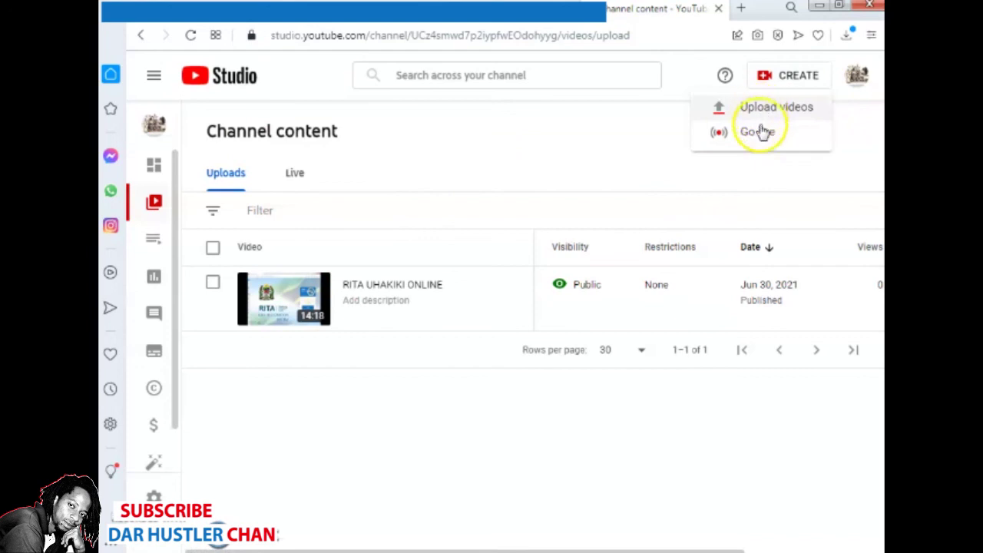
{"action": "left_click", "coordinate": [630, 155]}
Step: Sign out of the HISTORIA YETU channel account
{"action": "left_click", "coordinate": [855, 84]}
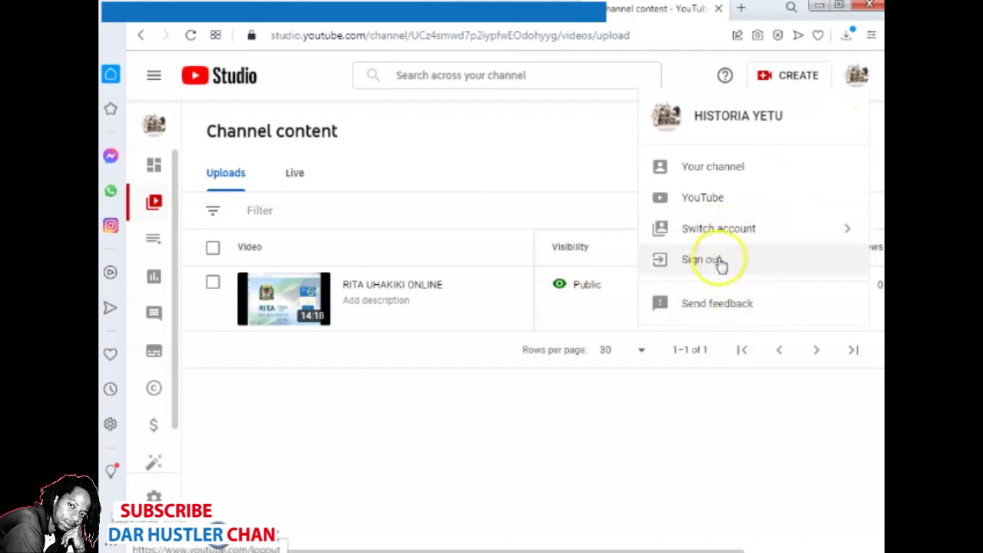
{"action": "left_click", "coordinate": [702, 260]}
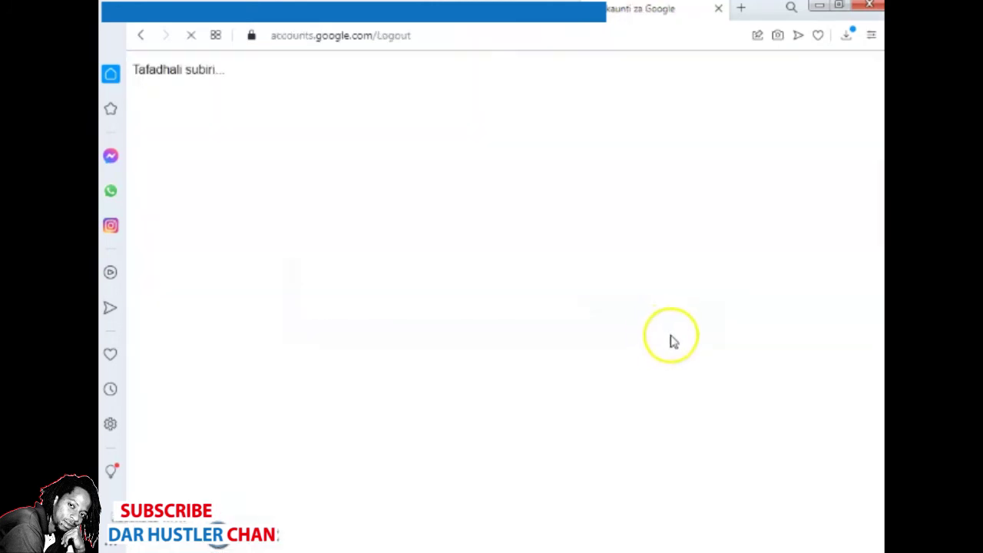